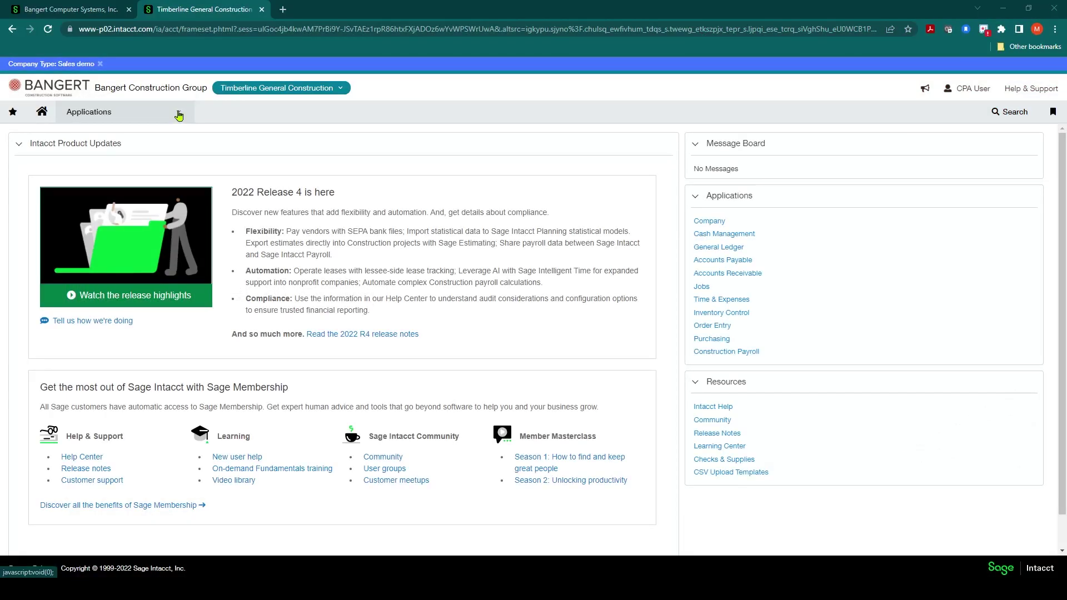
# - Open the Jobs application's Job contracts list, which includes 22-333 ITECH T & M
pyautogui.click(179, 115)
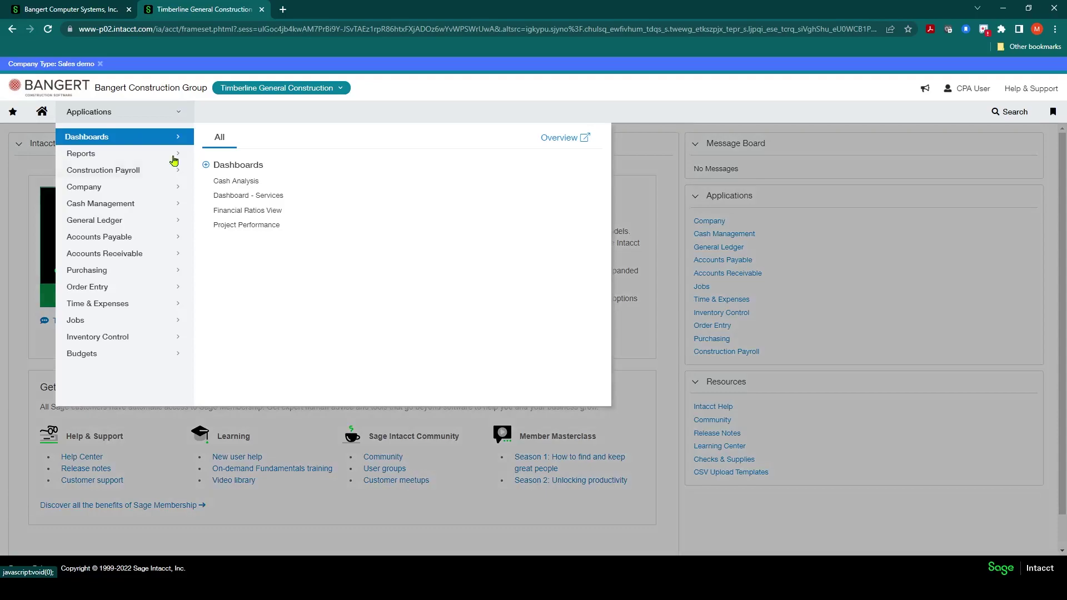
pyautogui.moveTo(160, 322)
pyautogui.scroll(-1, 373, 311)
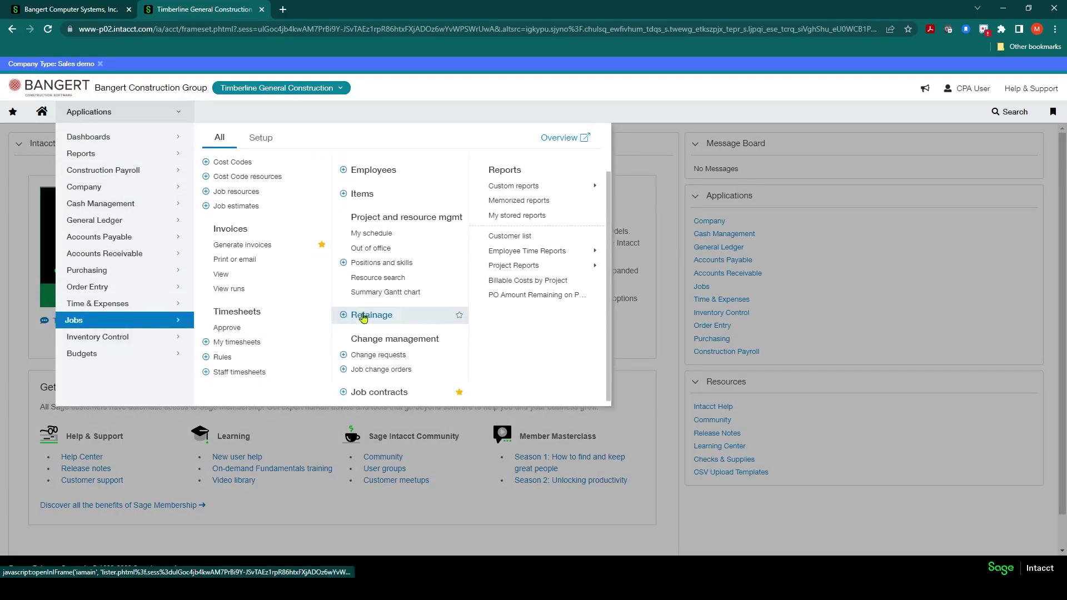
pyautogui.click(381, 394)
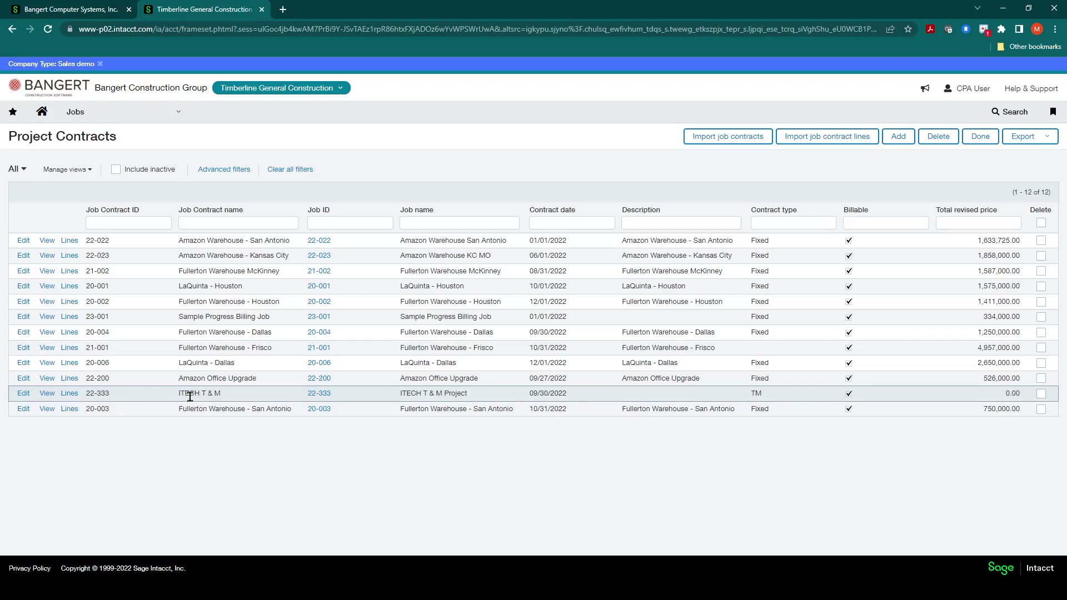
# - Open contract line 01 Materials of 22-333 and review its 10% Std Markup billing rate tables
pyautogui.click(69, 395)
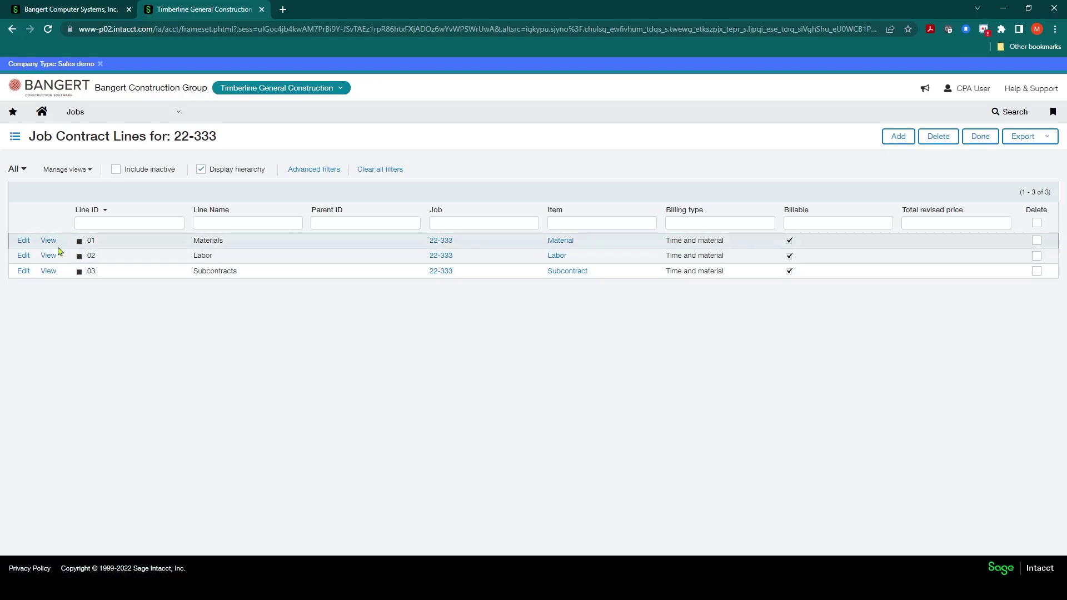
pyautogui.click(24, 242)
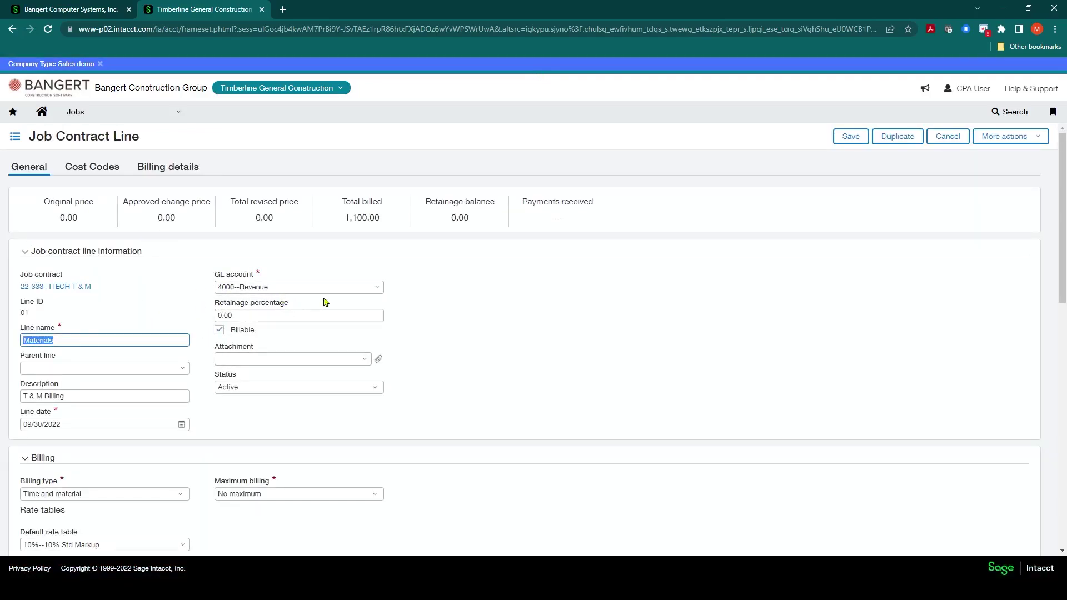
pyautogui.scroll(-4, 438, 316)
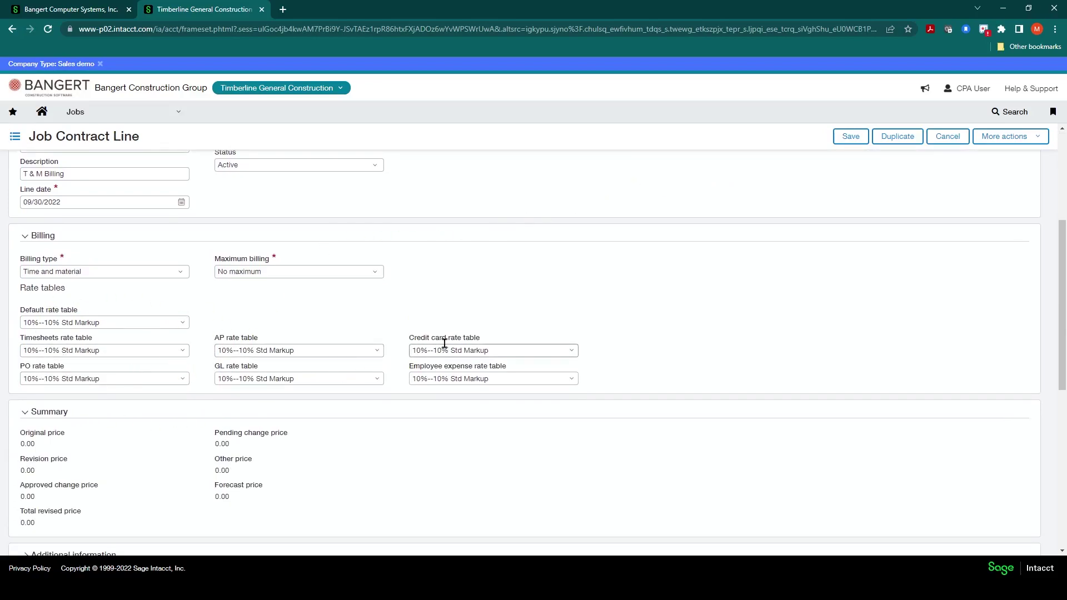
pyautogui.scroll(4, 431, 330)
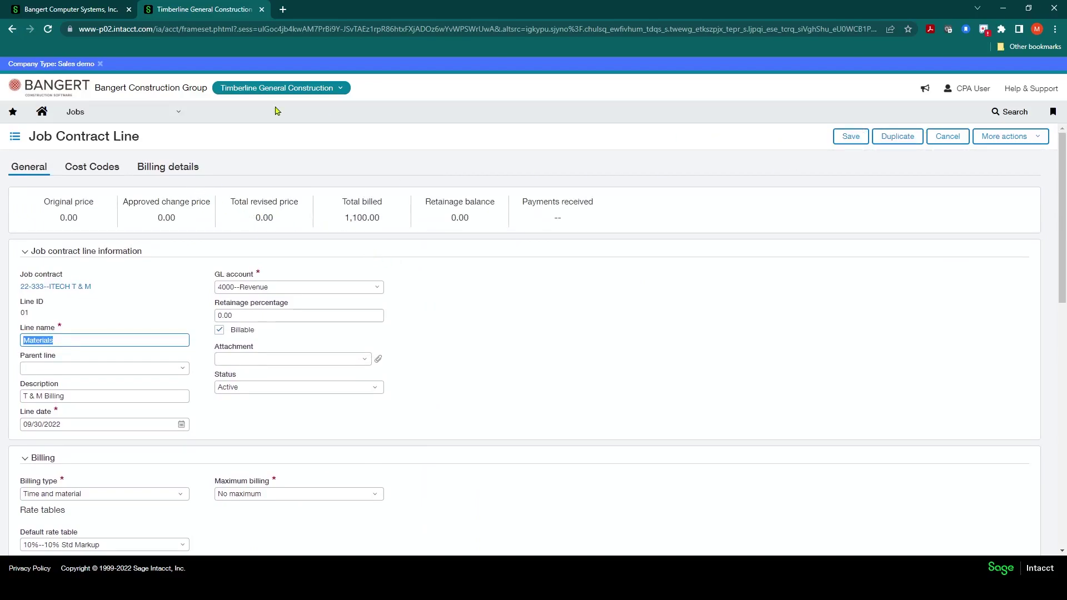
# - Open the 10% Std Markup rate table from Jobs setup and review its 10% Materials markup and 125.000 Labor rate
pyautogui.click(169, 115)
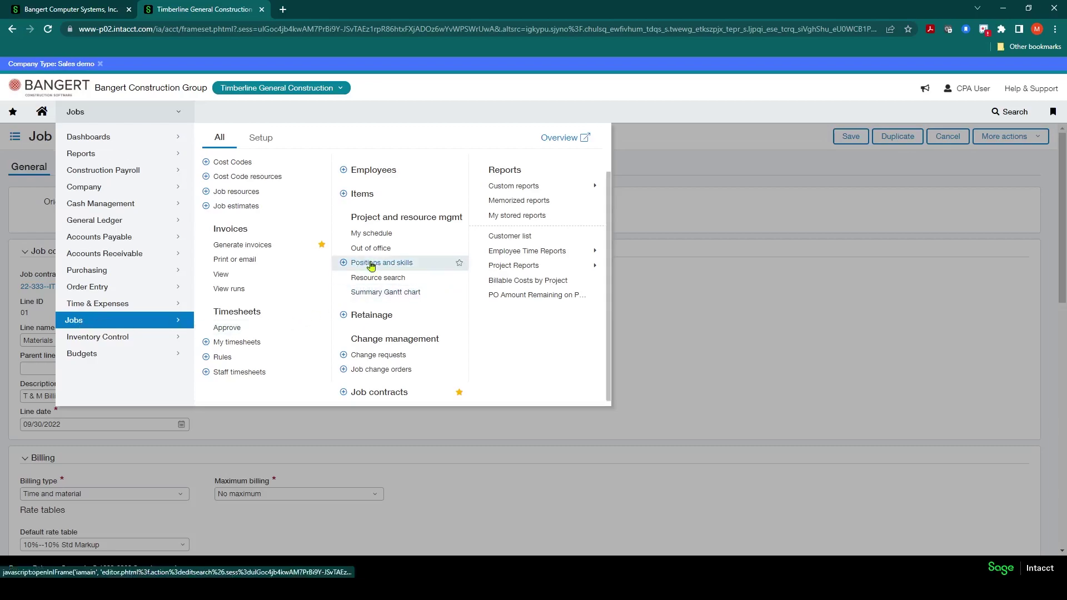
pyautogui.click(270, 140)
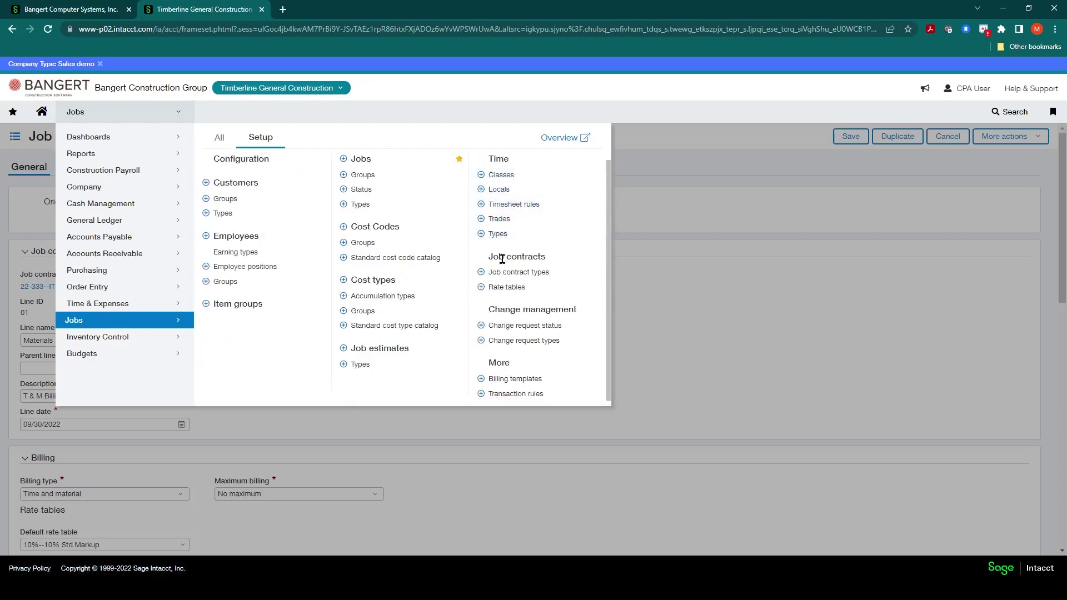
pyautogui.click(512, 292)
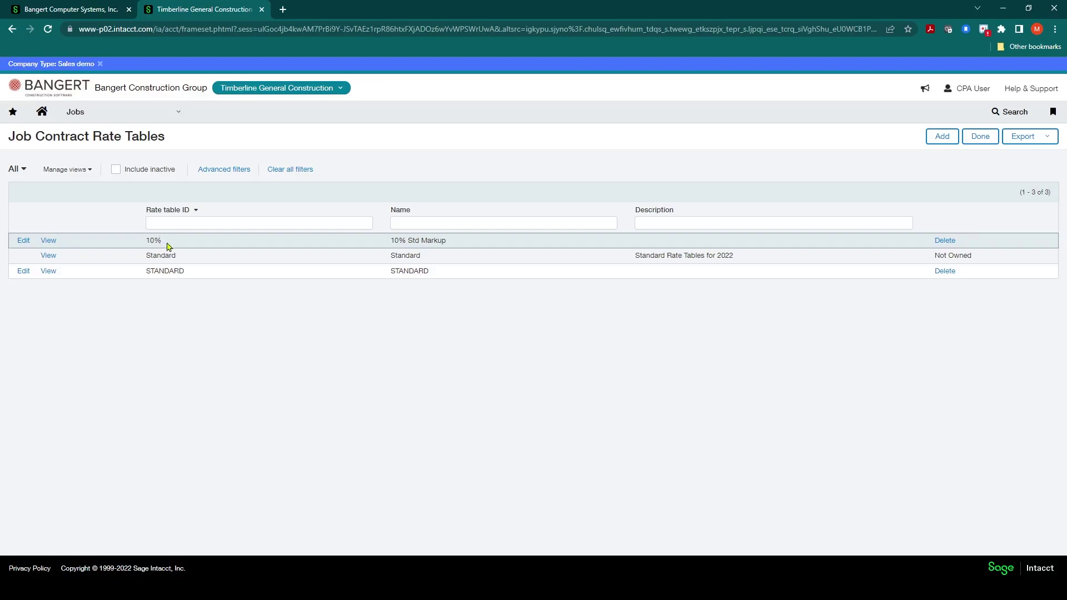
pyautogui.click(24, 242)
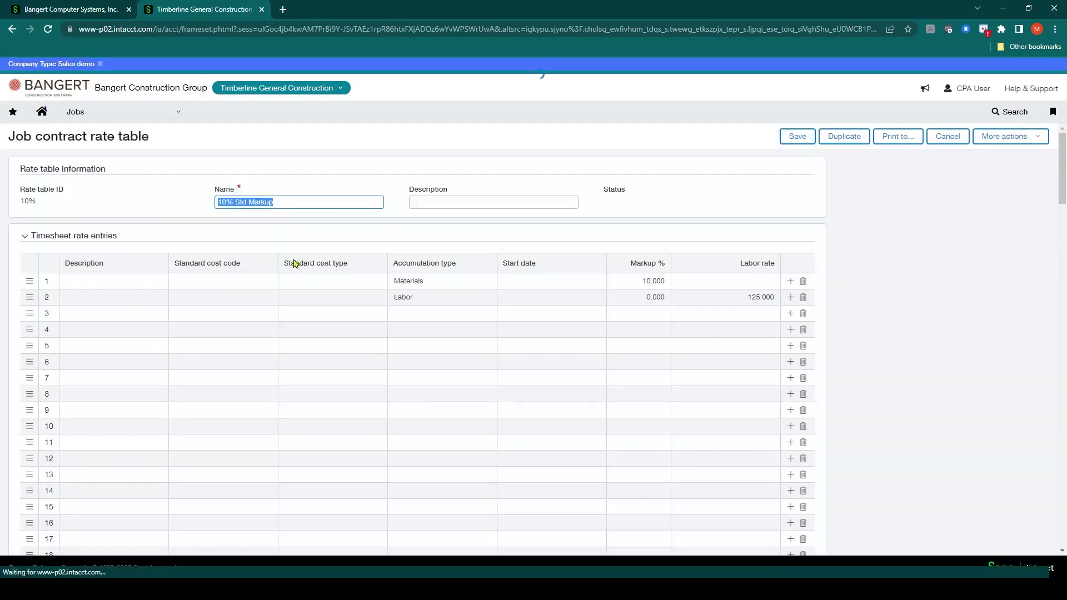
pyautogui.scroll(-3, 470, 315)
pyautogui.scroll(-10, 470, 315)
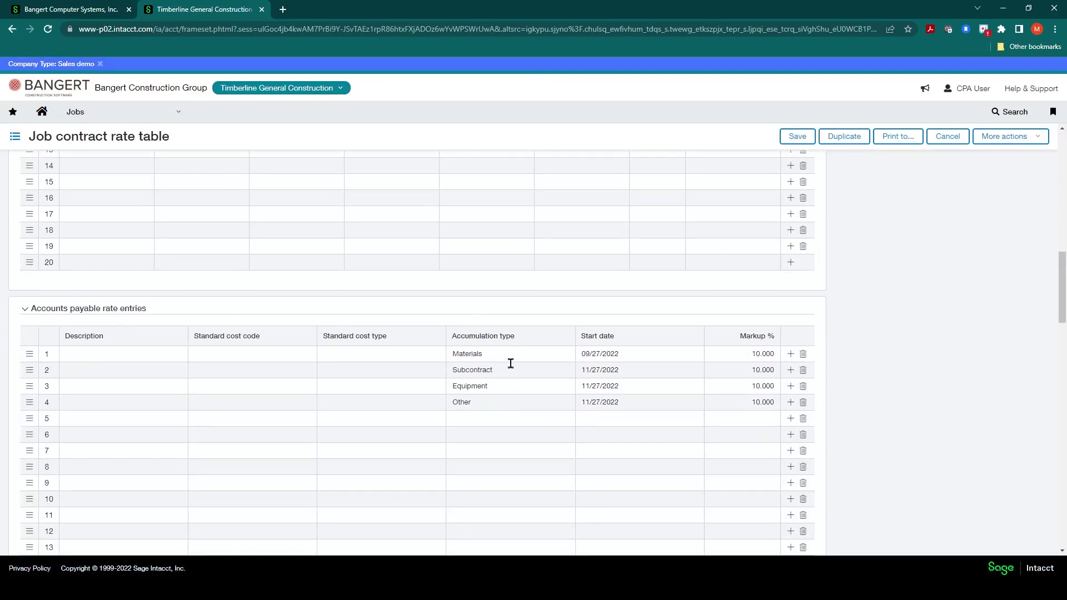
pyautogui.scroll(20, 500, 414)
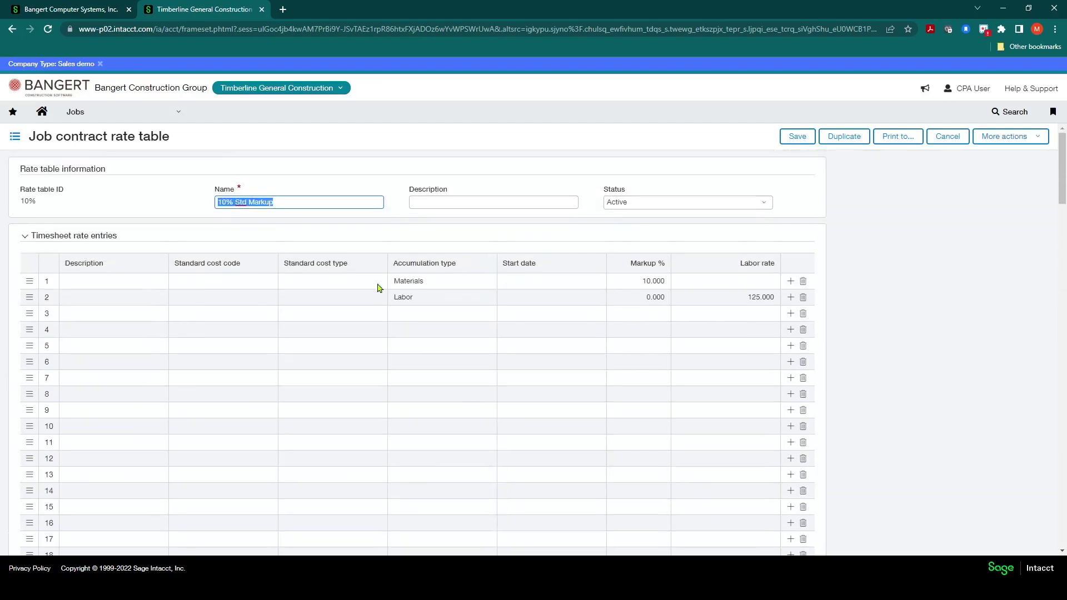
# - Open the Project Expense Summary report and filter it to the T & M Projects project type
pyautogui.click(175, 117)
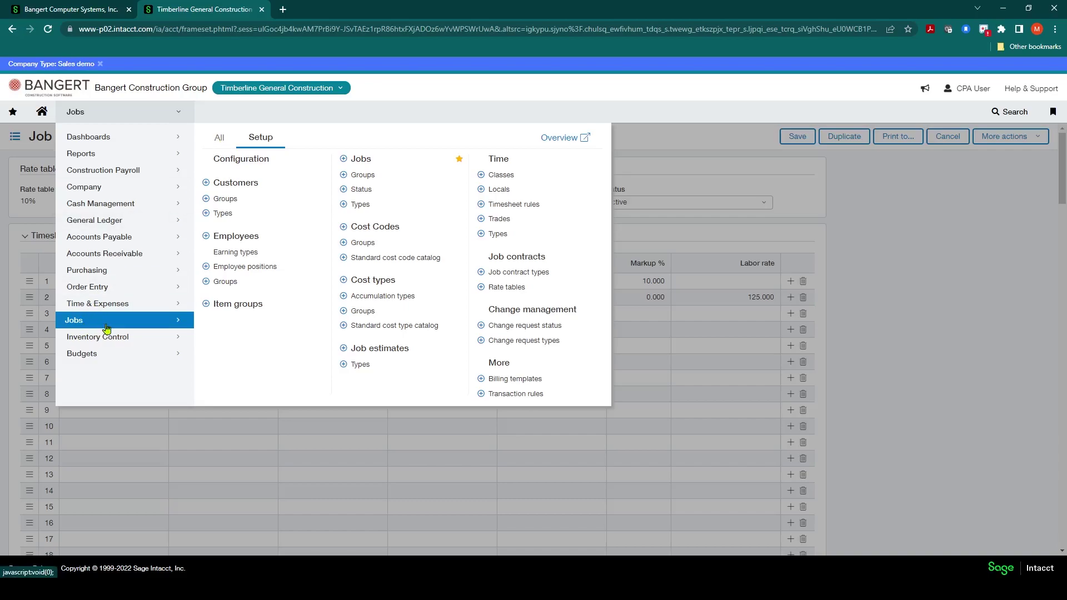
pyautogui.click(218, 143)
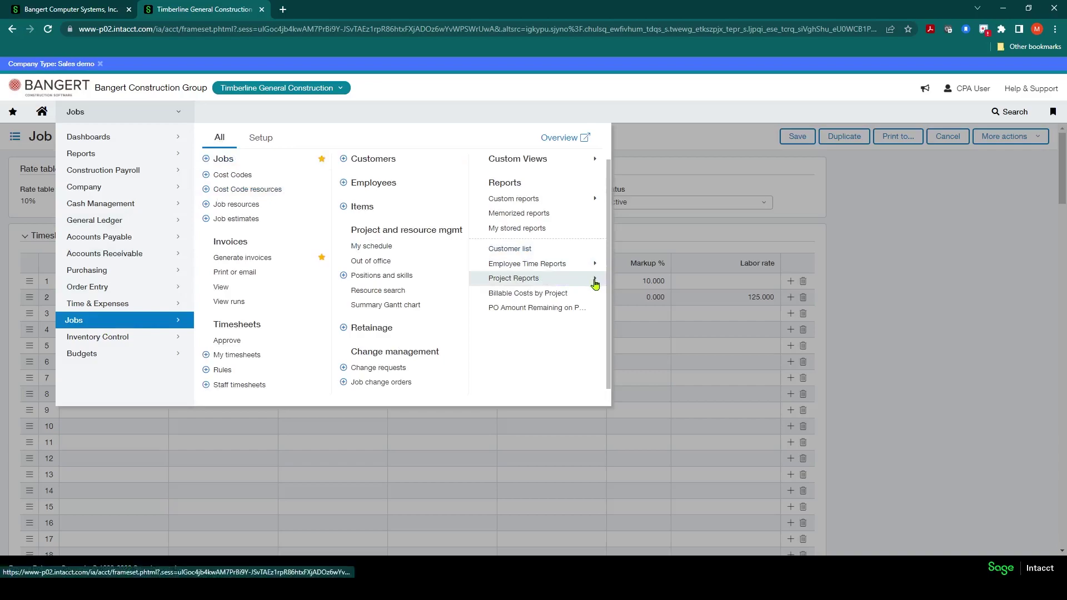
pyautogui.moveTo(595, 284)
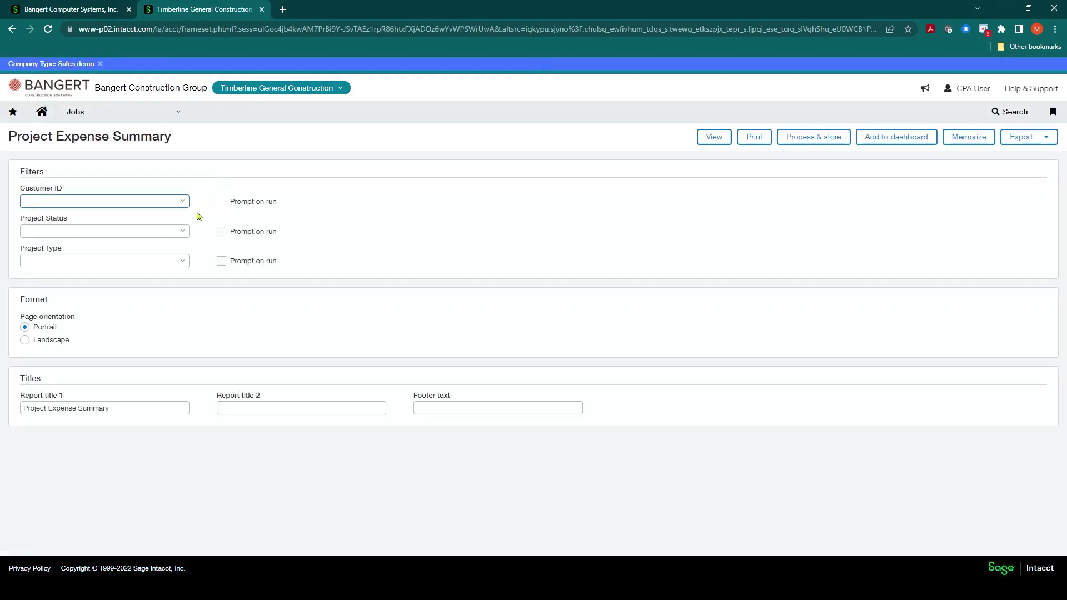
pyautogui.click(184, 265)
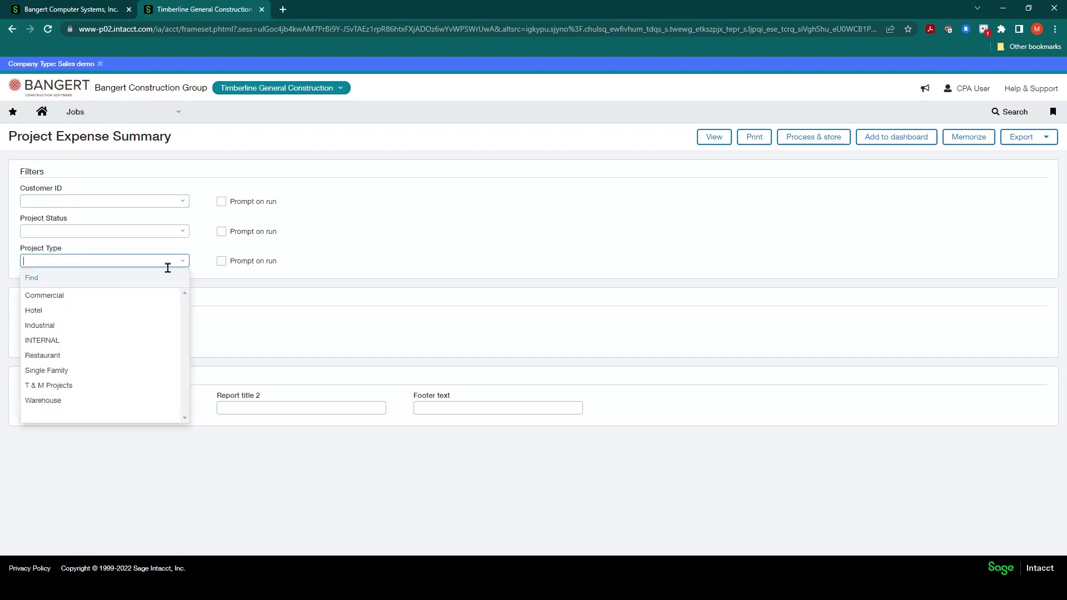
pyautogui.click(40, 386)
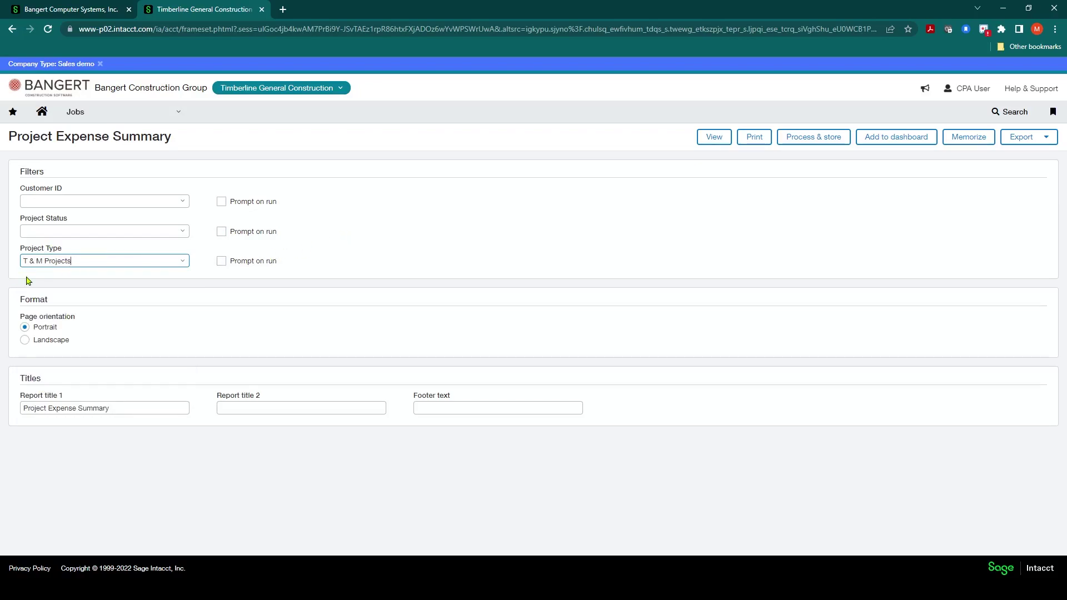
# - Run the report, showing 36,900.00 billable and 35,100.00 un-billed for ITECH T & M Project
pyautogui.click(714, 139)
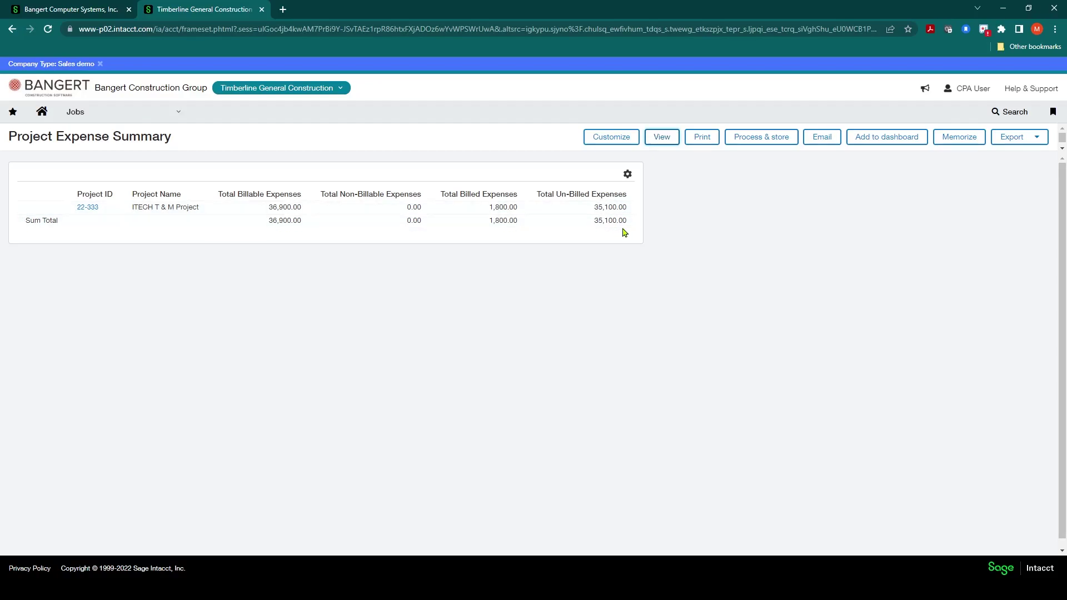
pyautogui.click(179, 114)
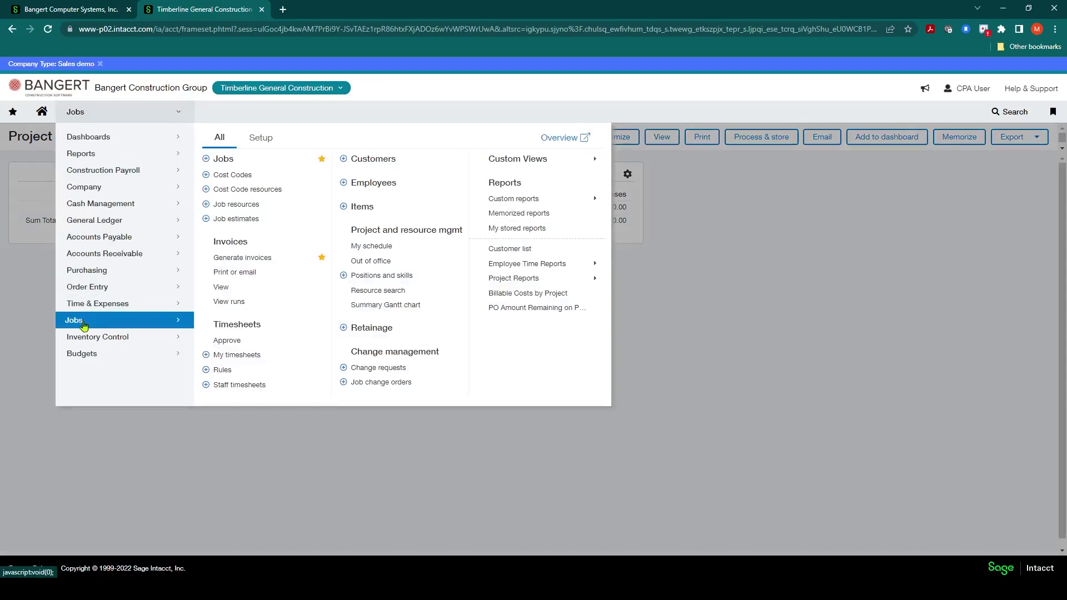
# - In Generate Invoices, choose invoicing by job contract with the Project TM Invoice template
pyautogui.click(254, 262)
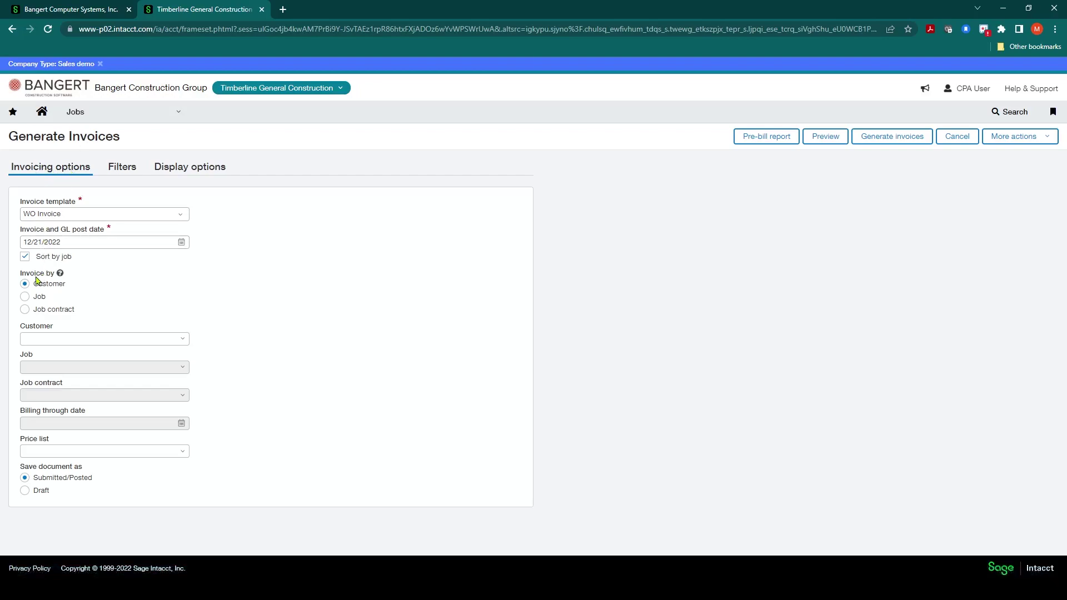
pyautogui.click(24, 310)
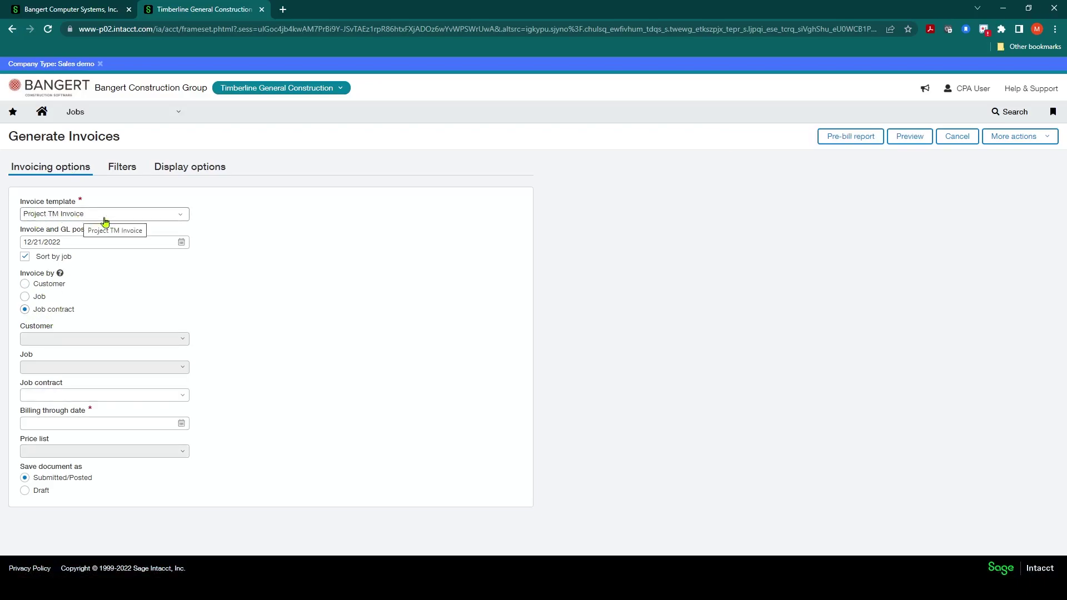
pyautogui.click(183, 221)
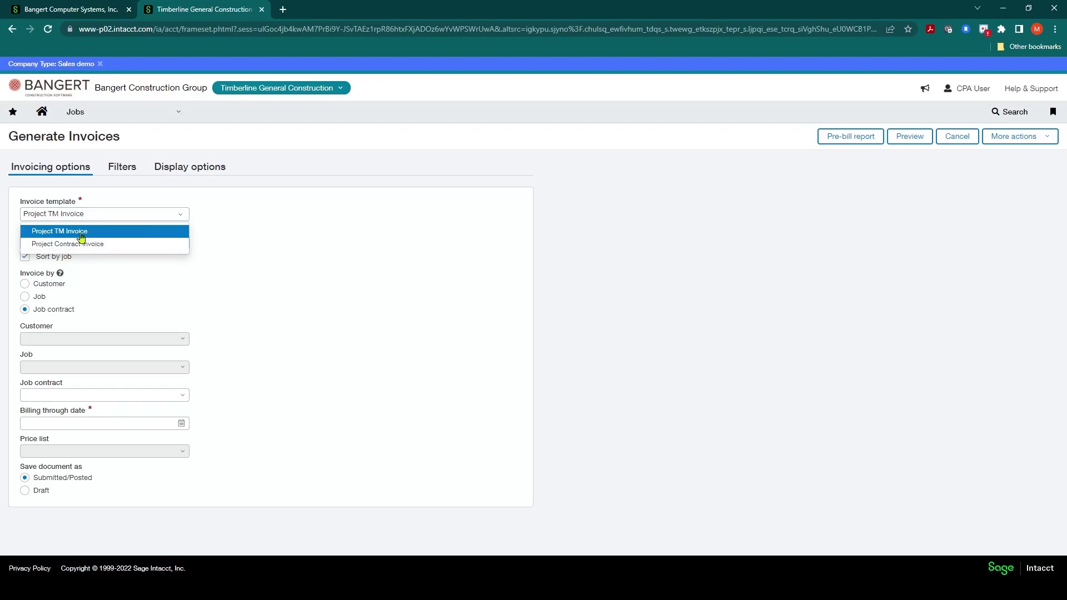
pyautogui.click(68, 237)
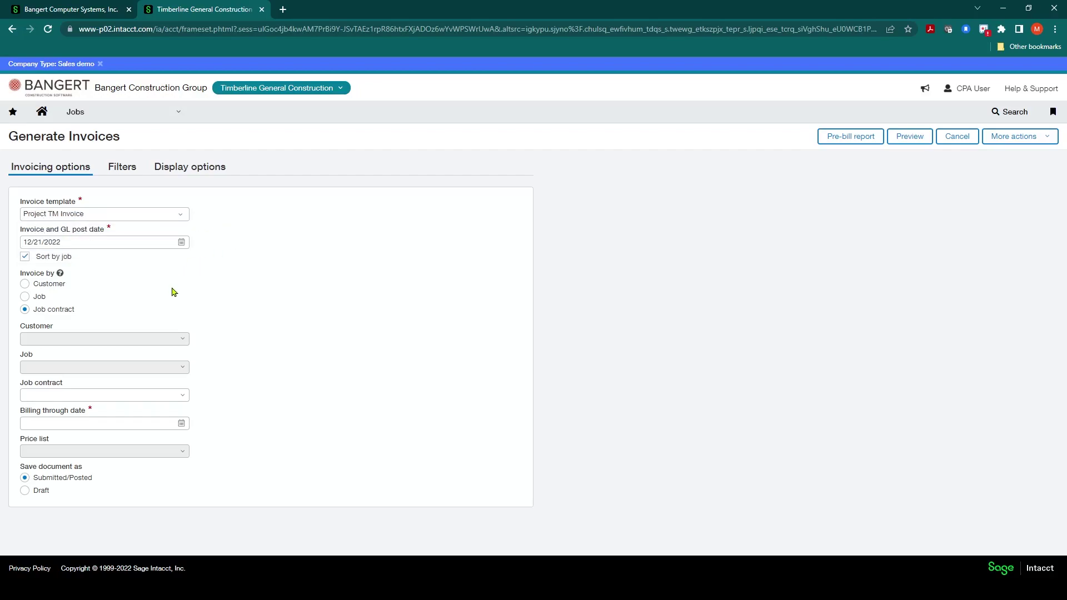
# - Set post and billing-through dates to 12/30/2022 and select job contract 22-333--ITECH T & M
pyautogui.click(181, 243)
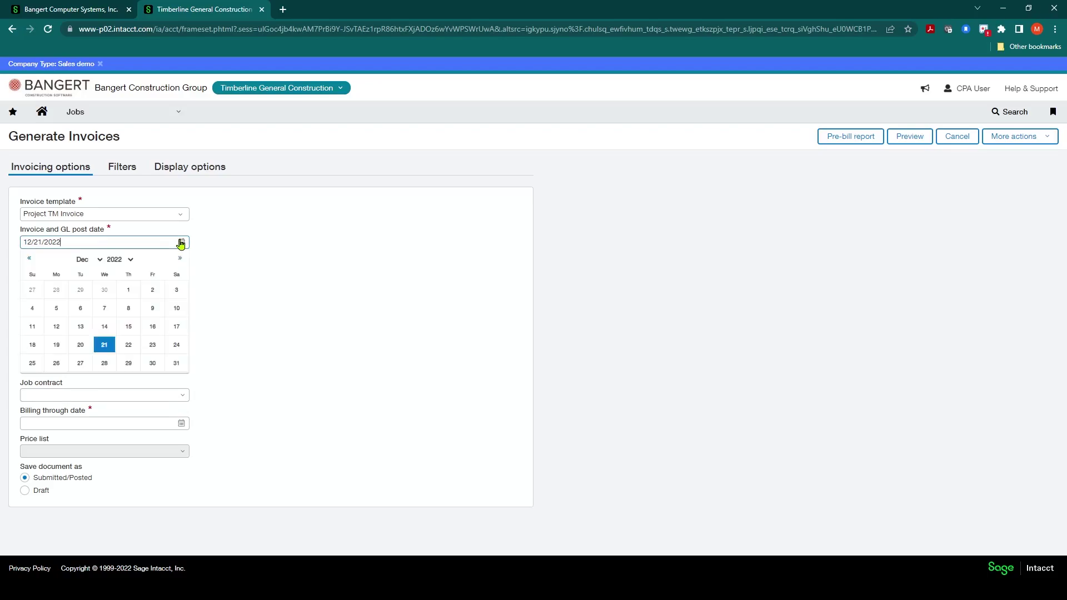
pyautogui.click(151, 365)
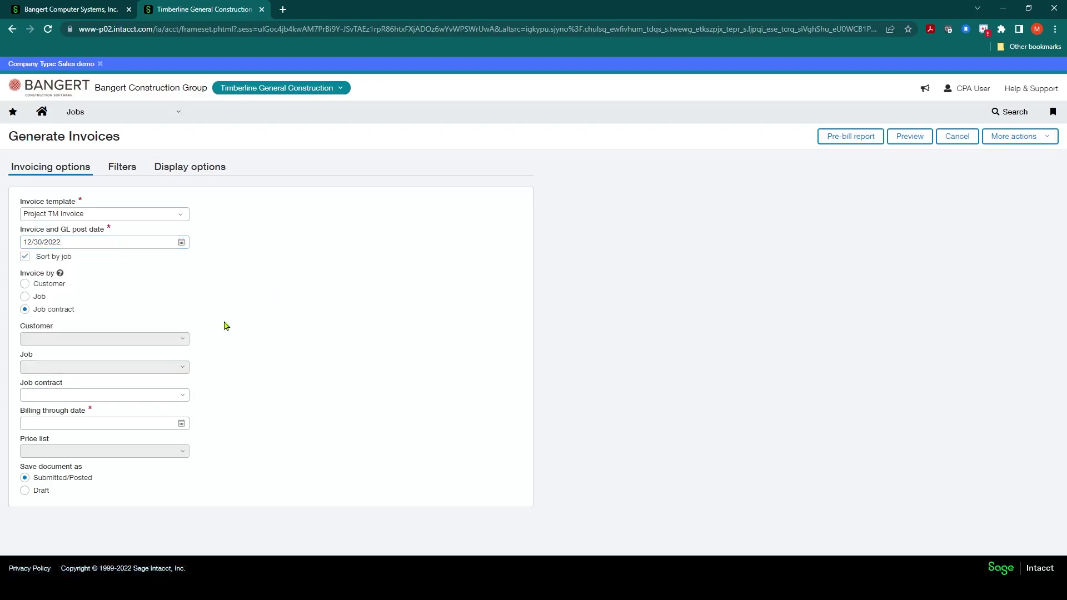
pyautogui.click(182, 423)
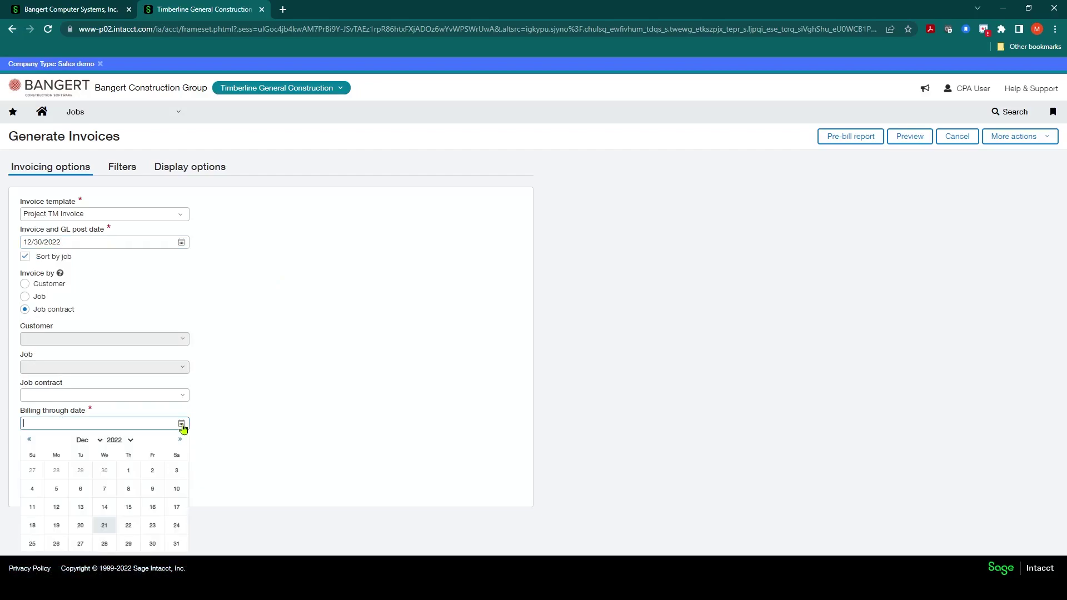
pyautogui.click(151, 544)
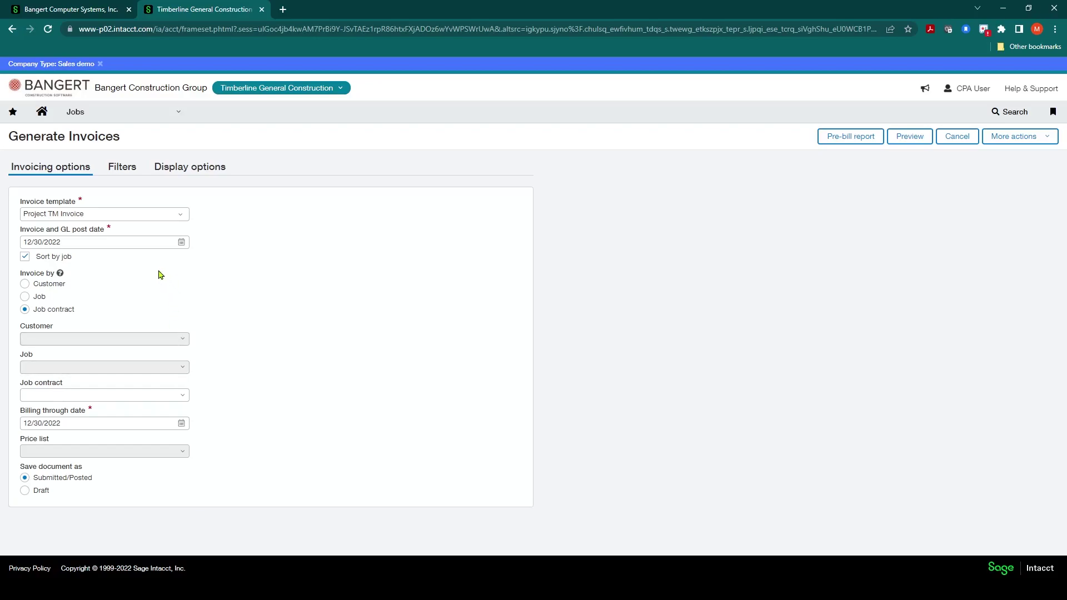
pyautogui.click(182, 396)
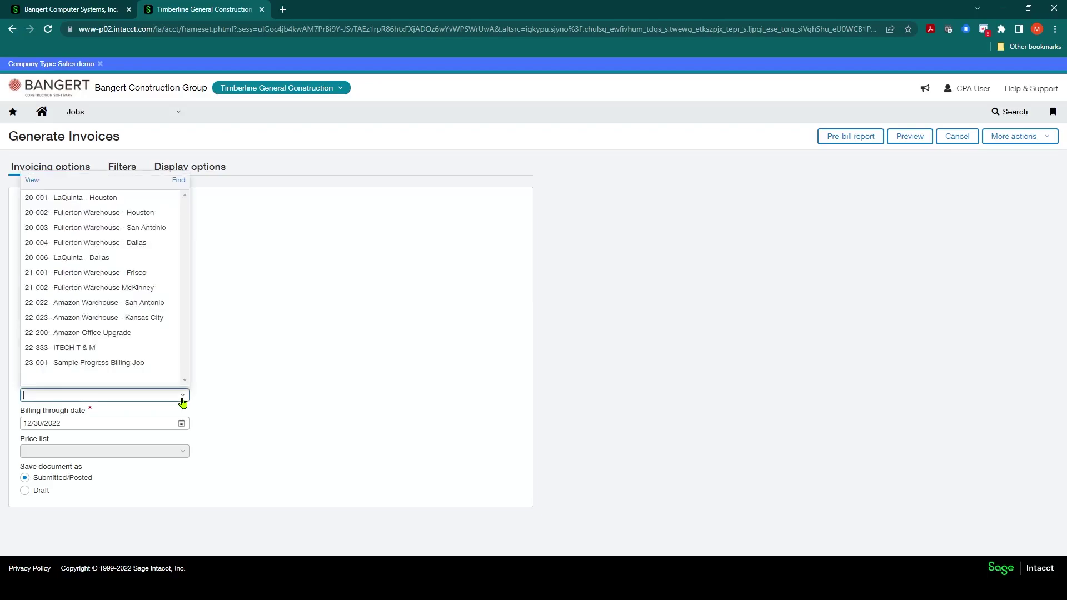
pyautogui.click(65, 348)
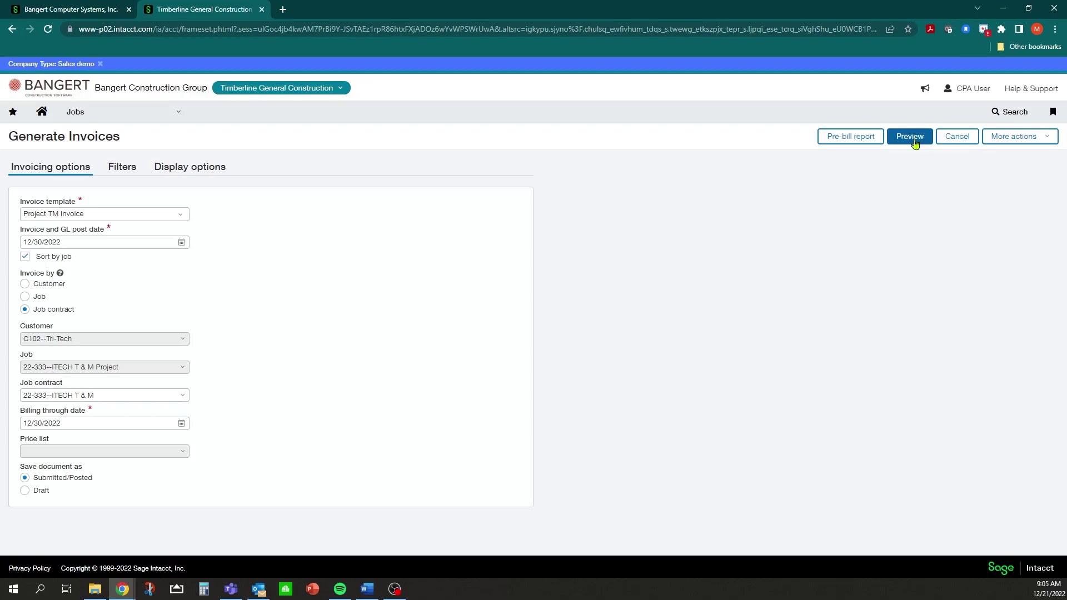
# - Preview the 34,400.00 USD invoice and set the current billing application number to 002
pyautogui.click(914, 139)
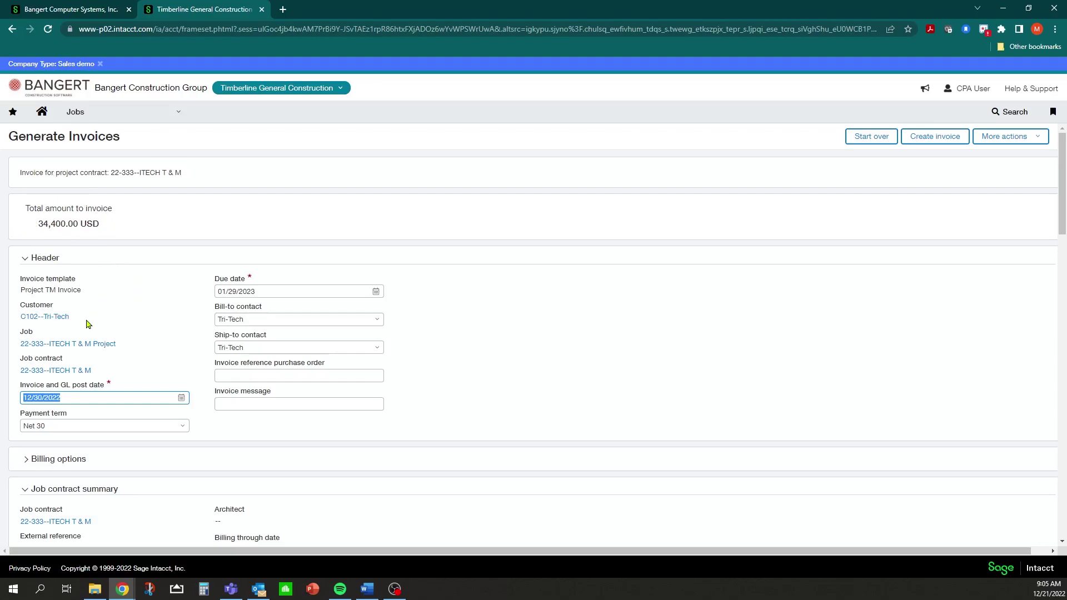
pyautogui.scroll(-1, 223, 433)
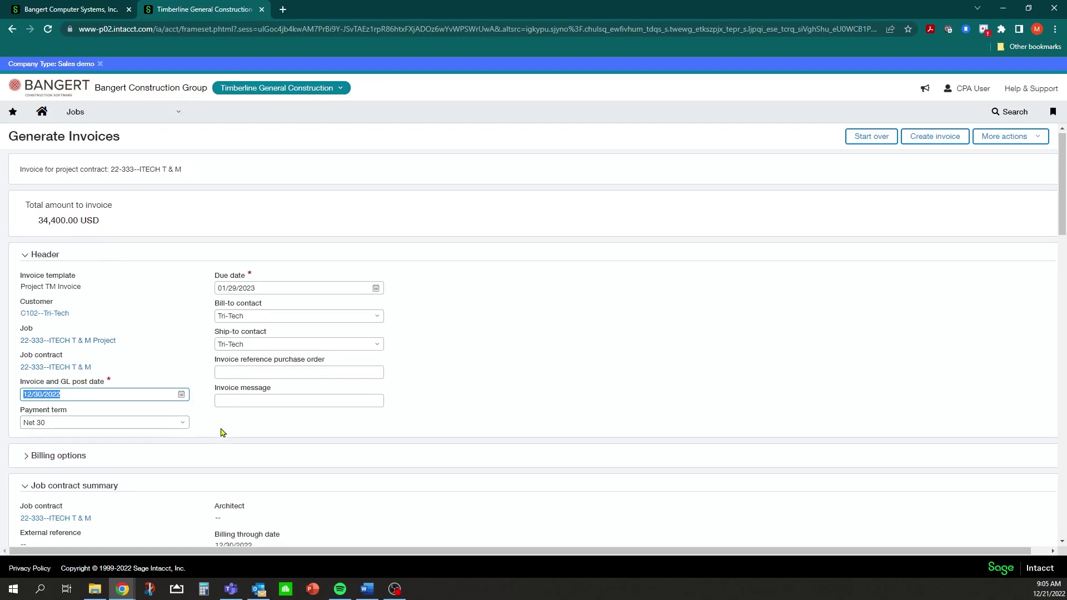
pyautogui.scroll(-1, 222, 432)
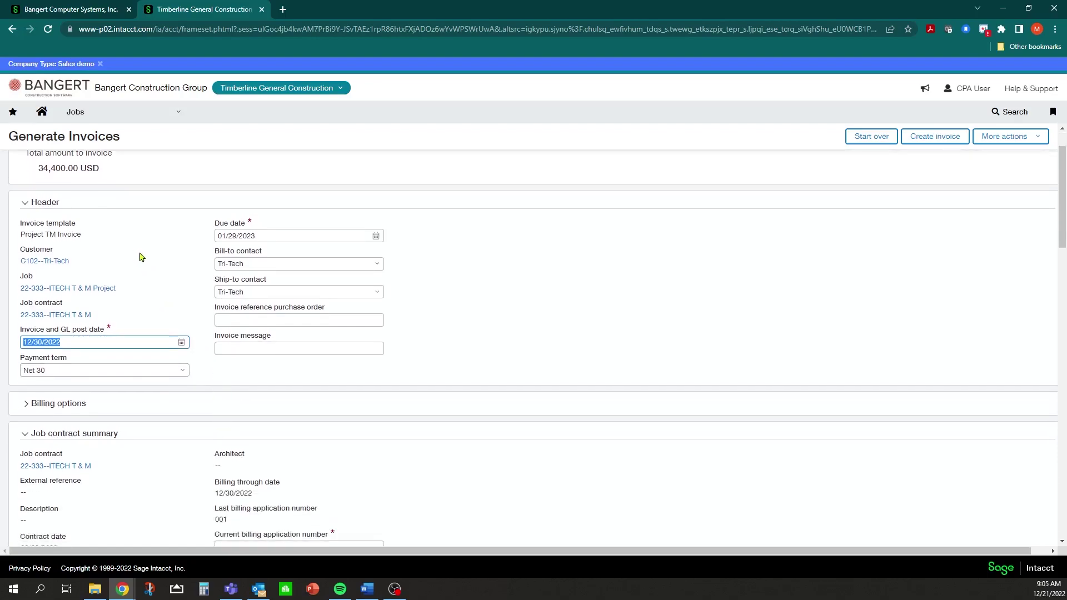
pyautogui.scroll(-2, 141, 257)
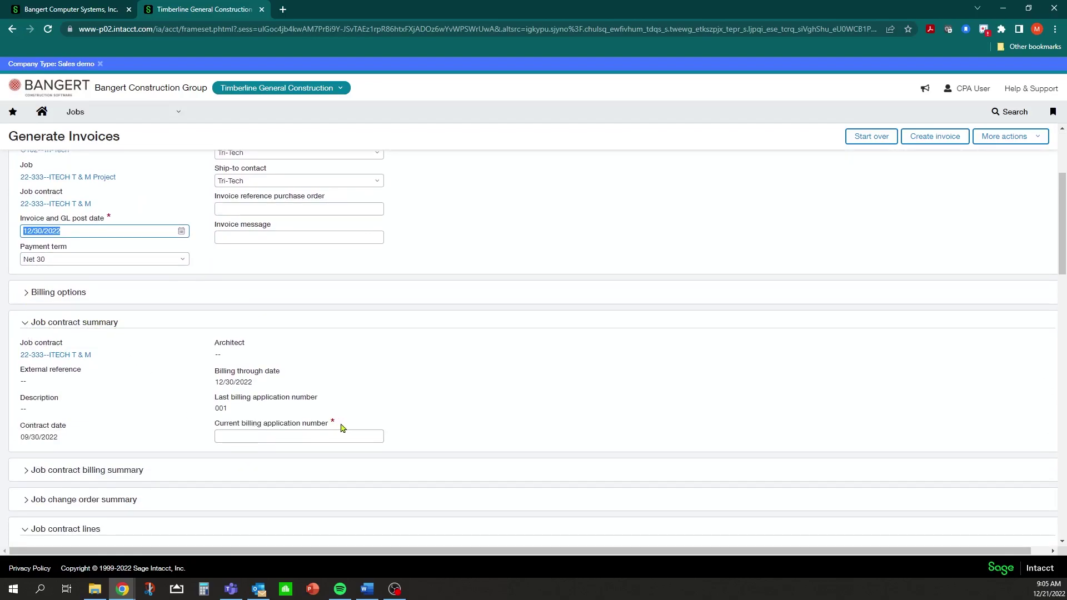
pyautogui.click(228, 436)
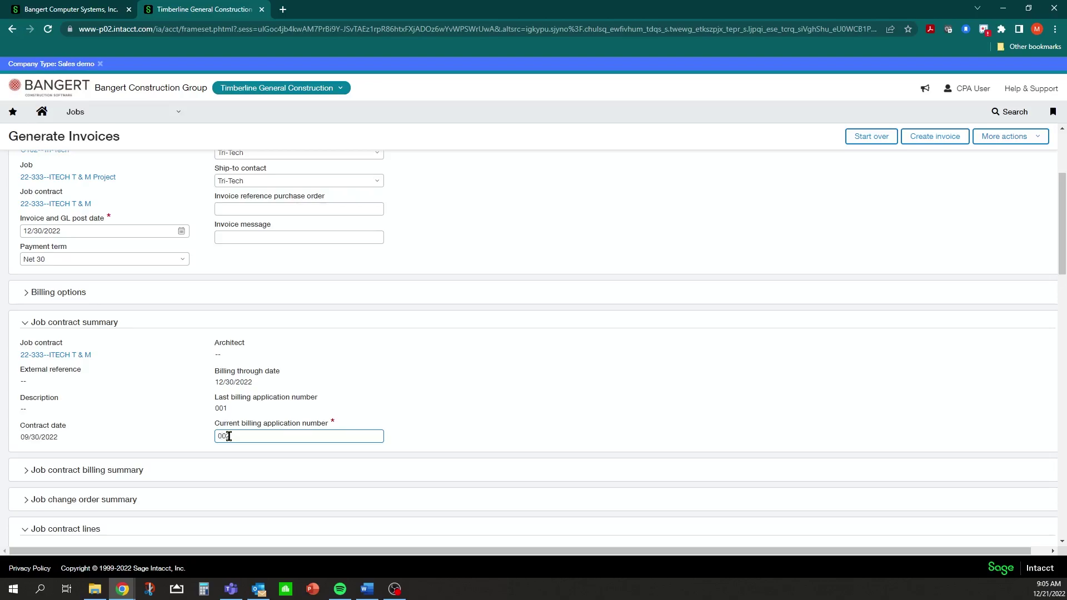
pyautogui.click(391, 376)
pyautogui.scroll(-3, 391, 376)
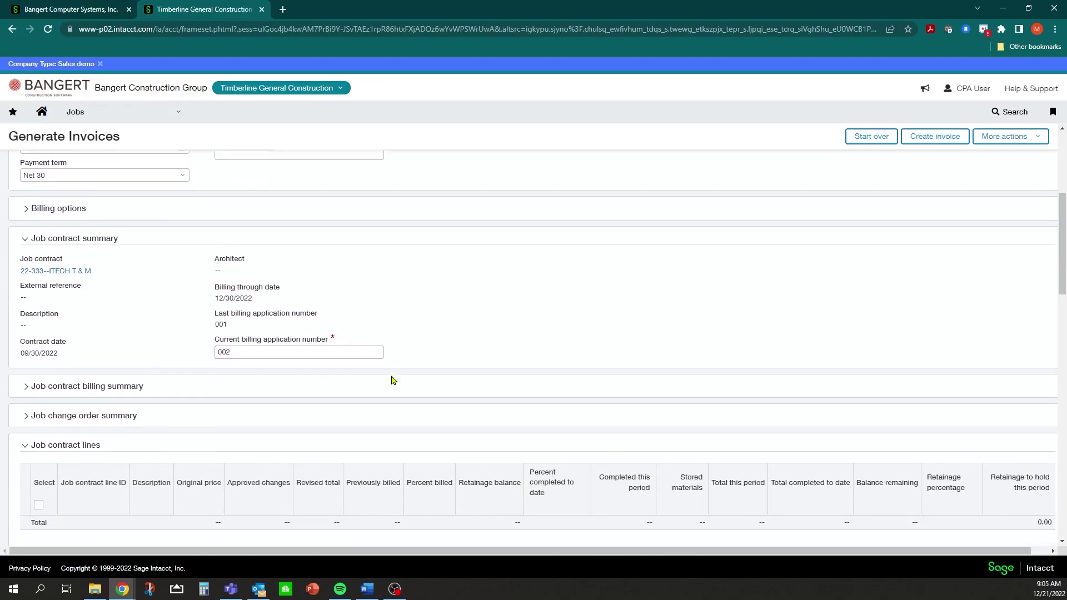
# - Review the preview's expense details down to Accounts Payable and edit the first 500.00 Material line
pyautogui.scroll(-2, 153, 376)
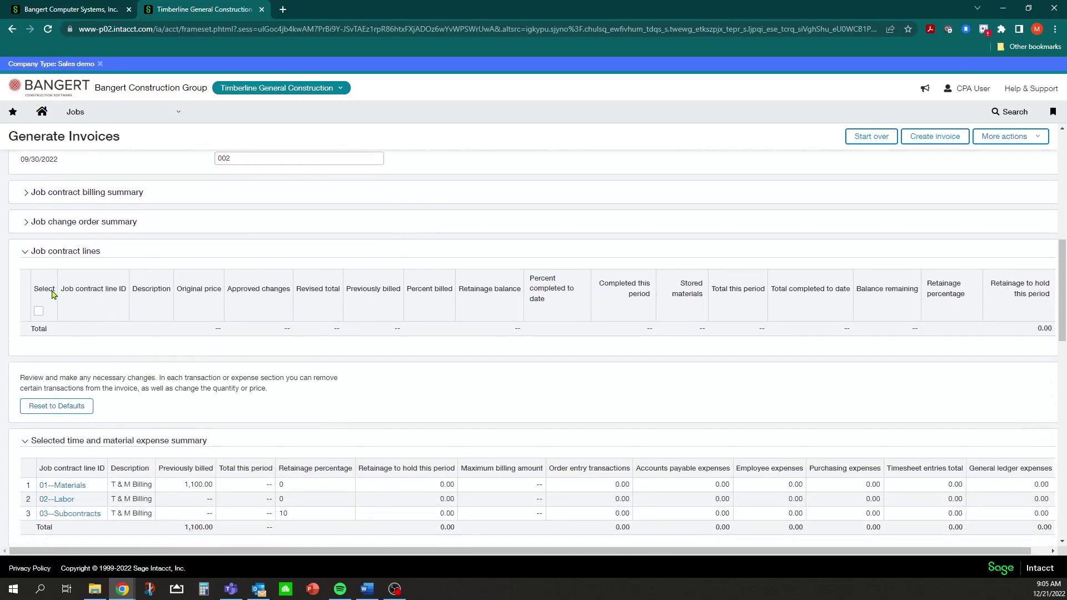
pyautogui.scroll(-2, 107, 389)
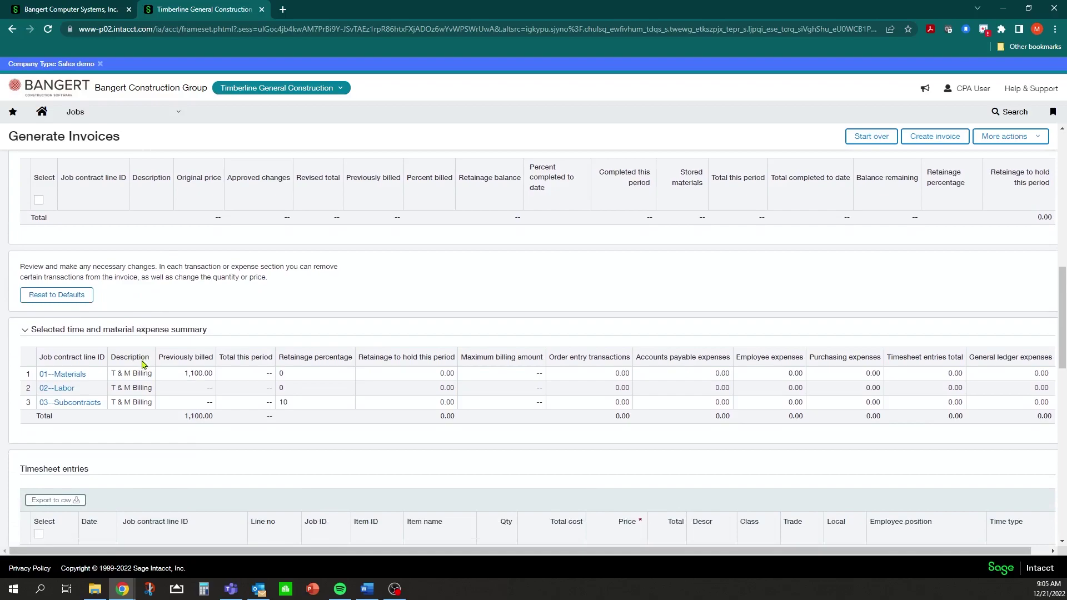
pyautogui.scroll(-1, 143, 365)
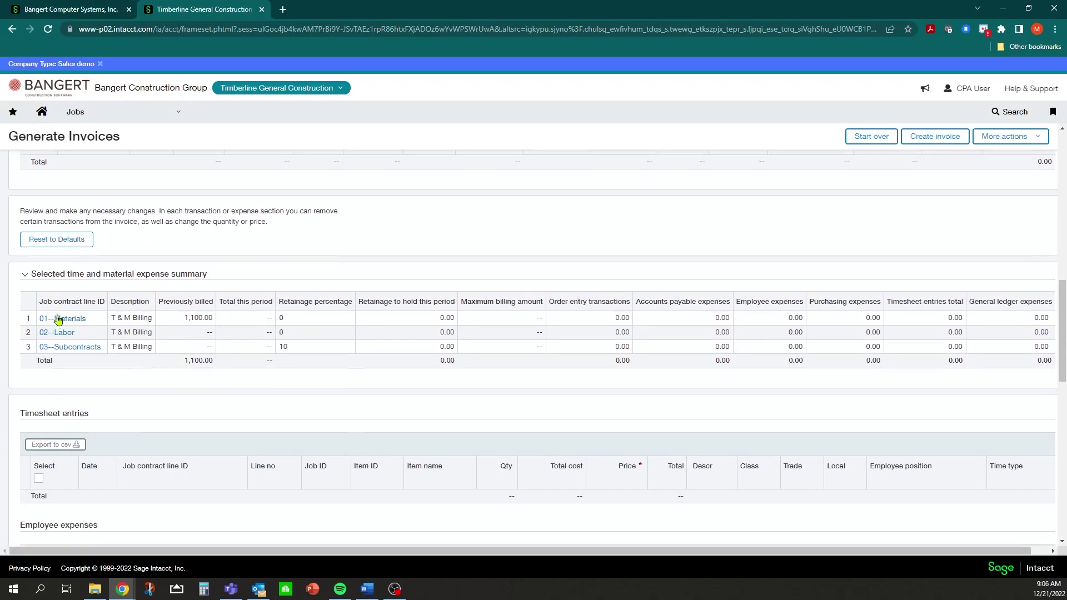
pyautogui.moveTo(181, 321); pyautogui.dragTo(219, 319)
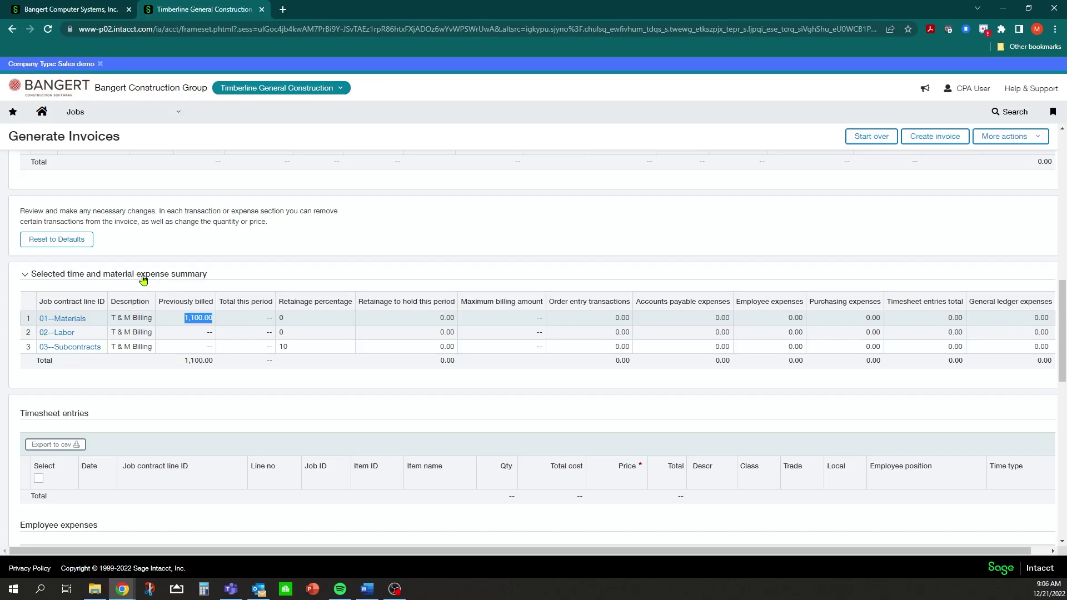
pyautogui.click(191, 315)
pyautogui.scroll(-2, 112, 298)
pyautogui.scroll(-3, 117, 307)
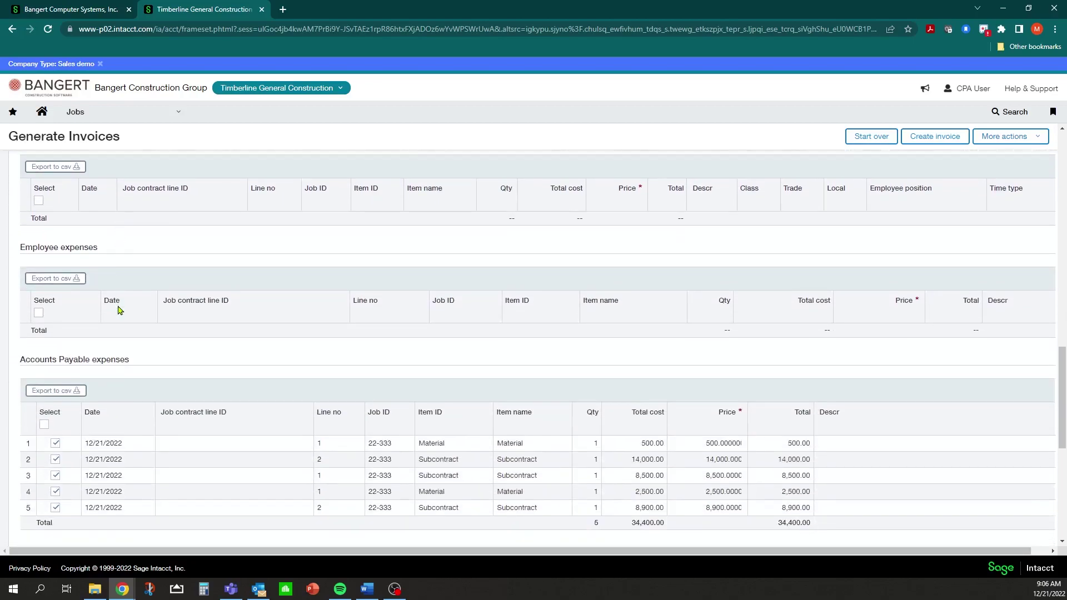
pyautogui.scroll(-2, 118, 309)
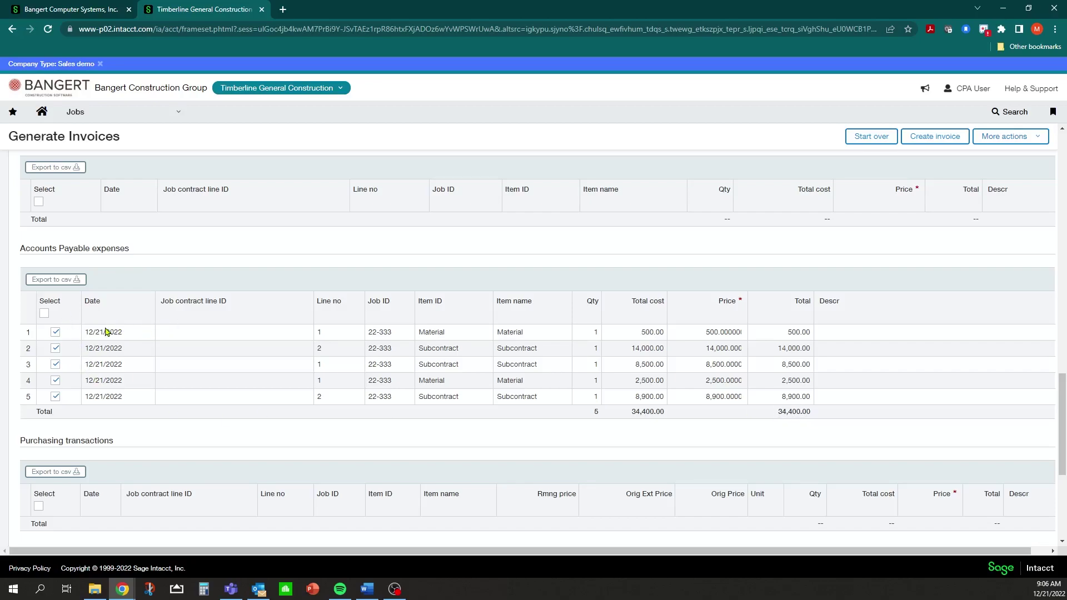
pyautogui.click(274, 331)
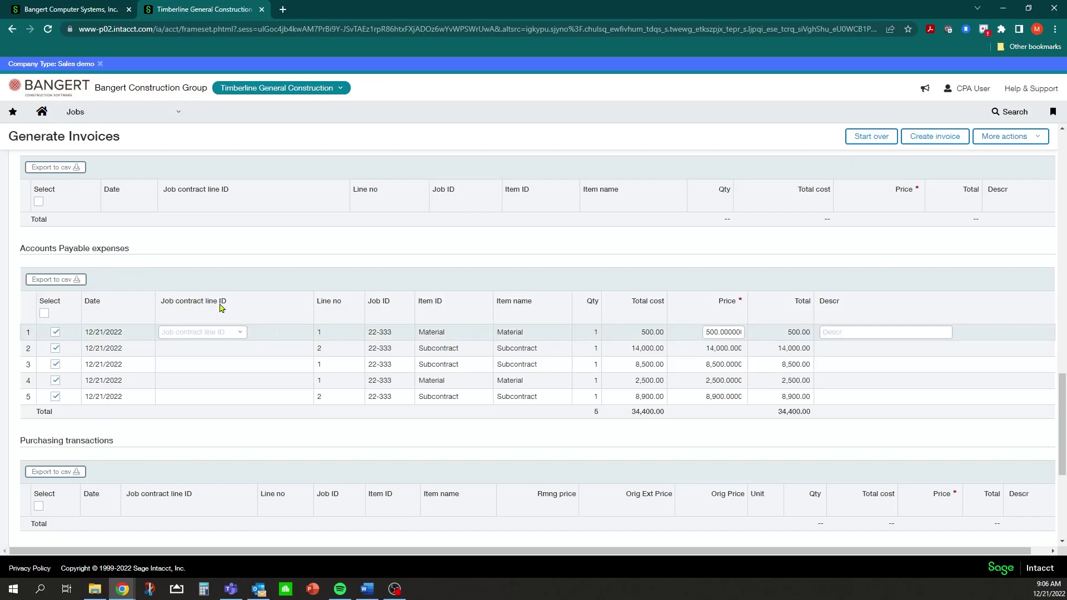
# - Assign expense rows 1 and 4 to 01--Materials and rows 2, 3 and 5 to 03--Subcontracts
pyautogui.click(241, 334)
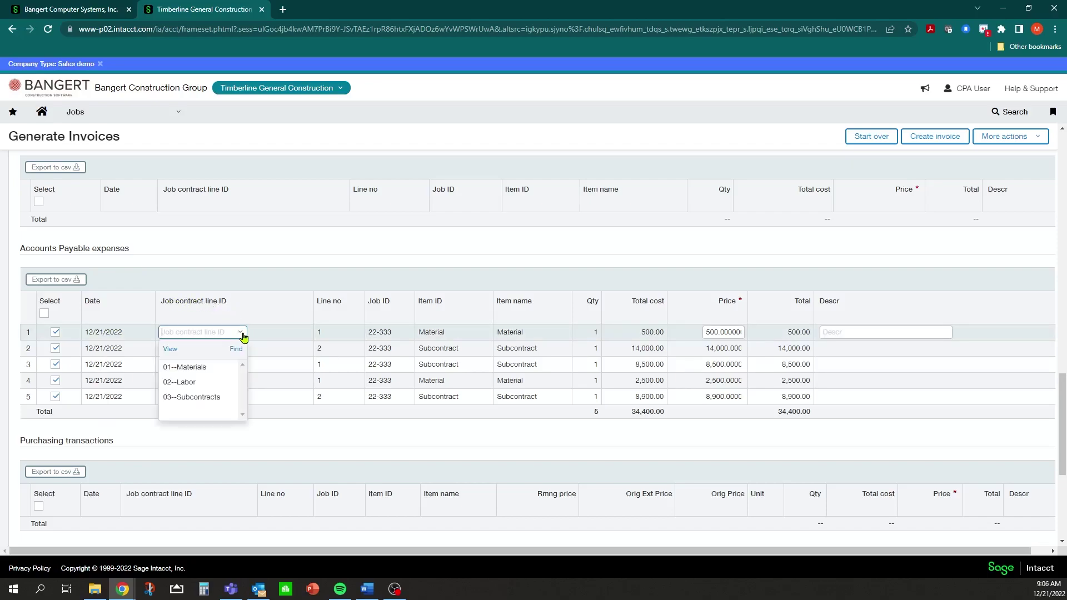
pyautogui.click(183, 368)
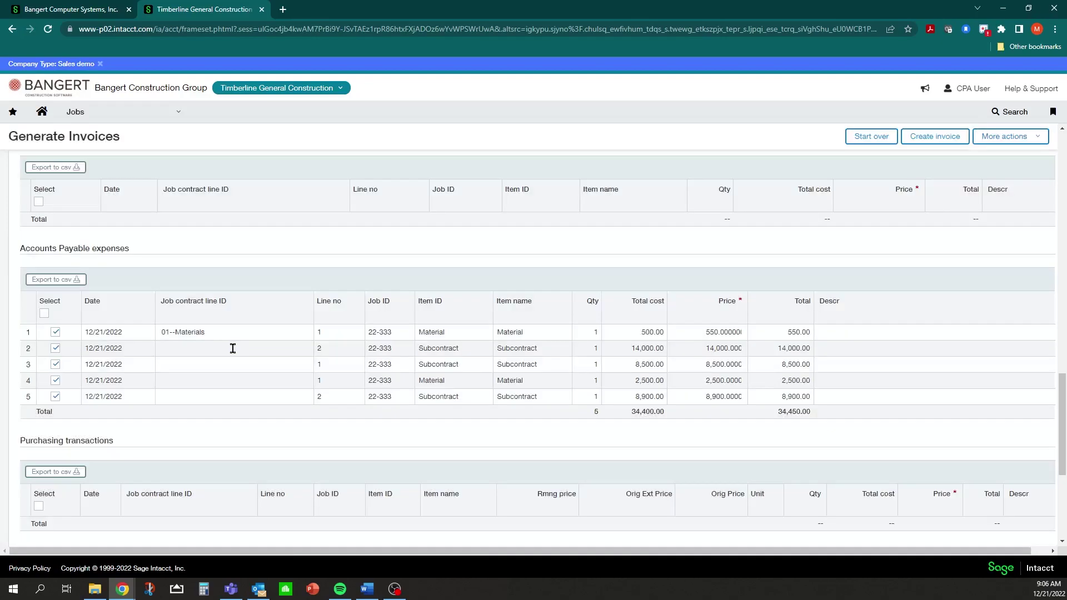
pyautogui.click(238, 350)
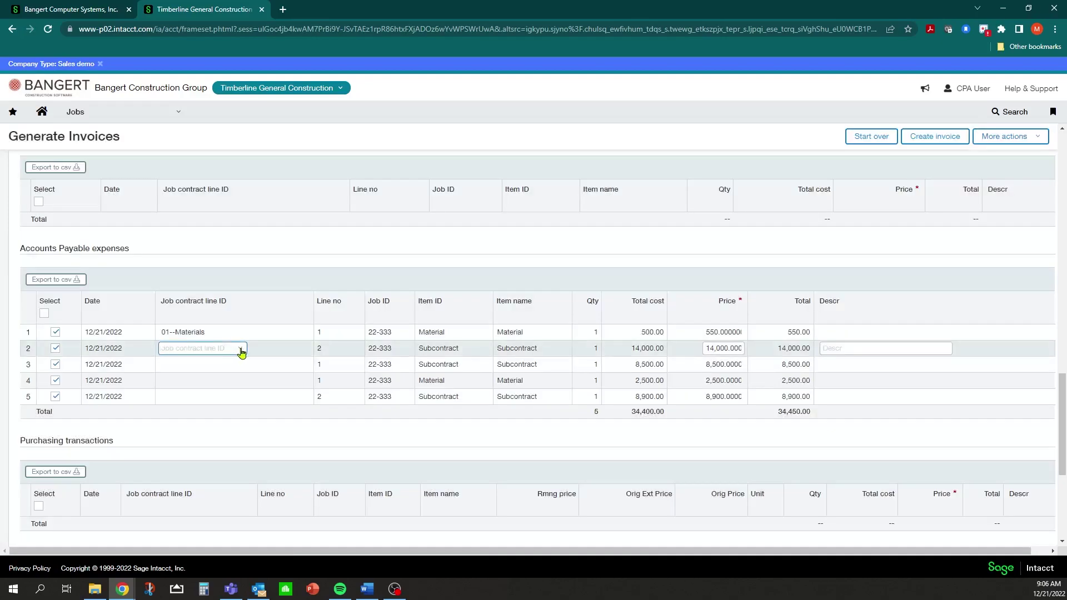
pyautogui.click(238, 350)
pyautogui.click(211, 414)
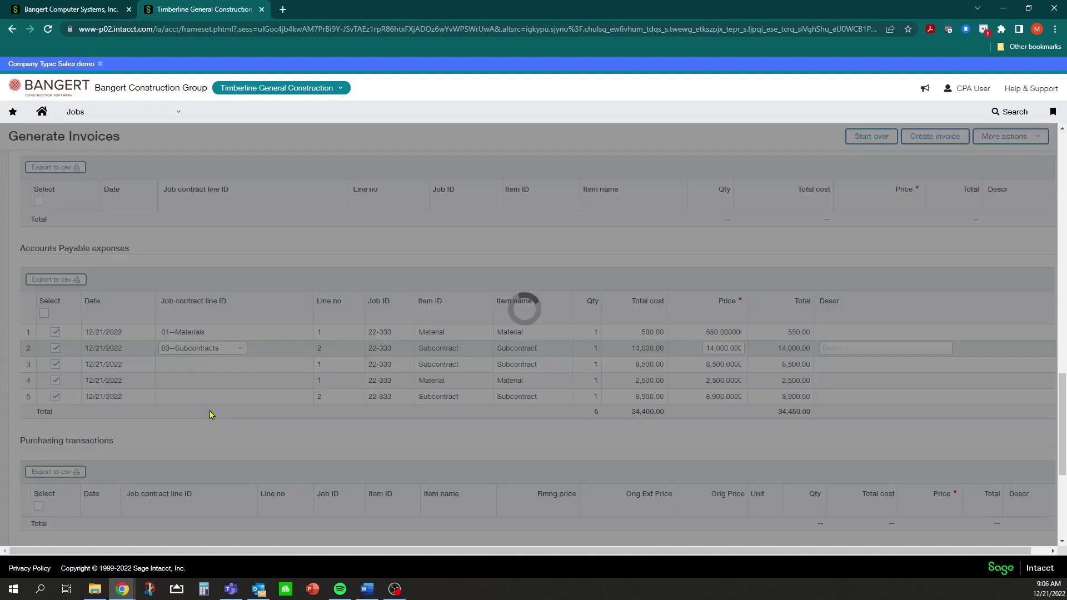
pyautogui.click(234, 366)
pyautogui.click(241, 367)
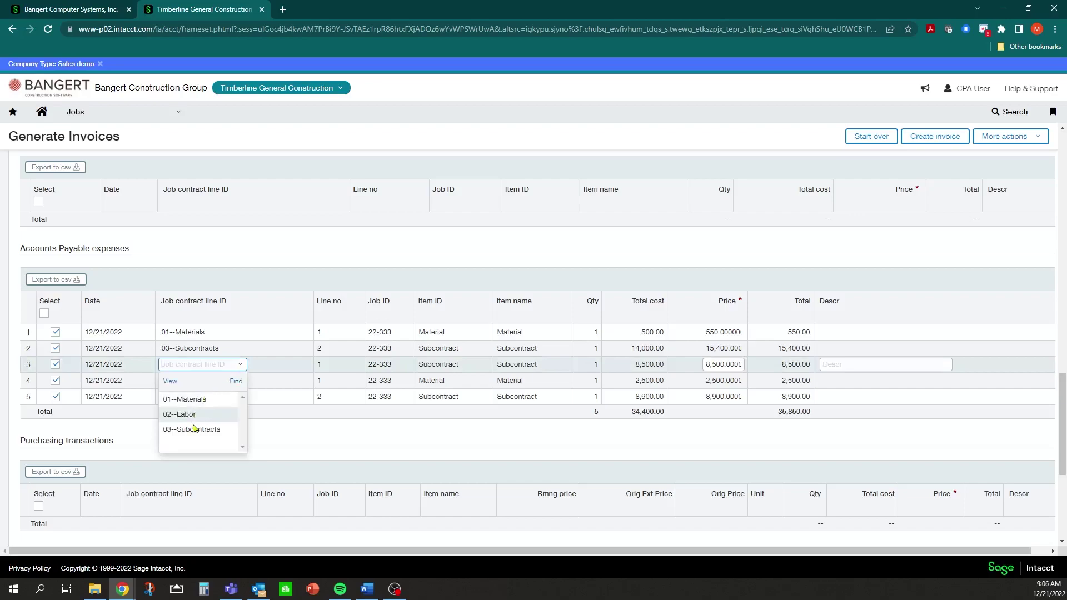
pyautogui.click(195, 429)
pyautogui.click(238, 382)
pyautogui.click(240, 382)
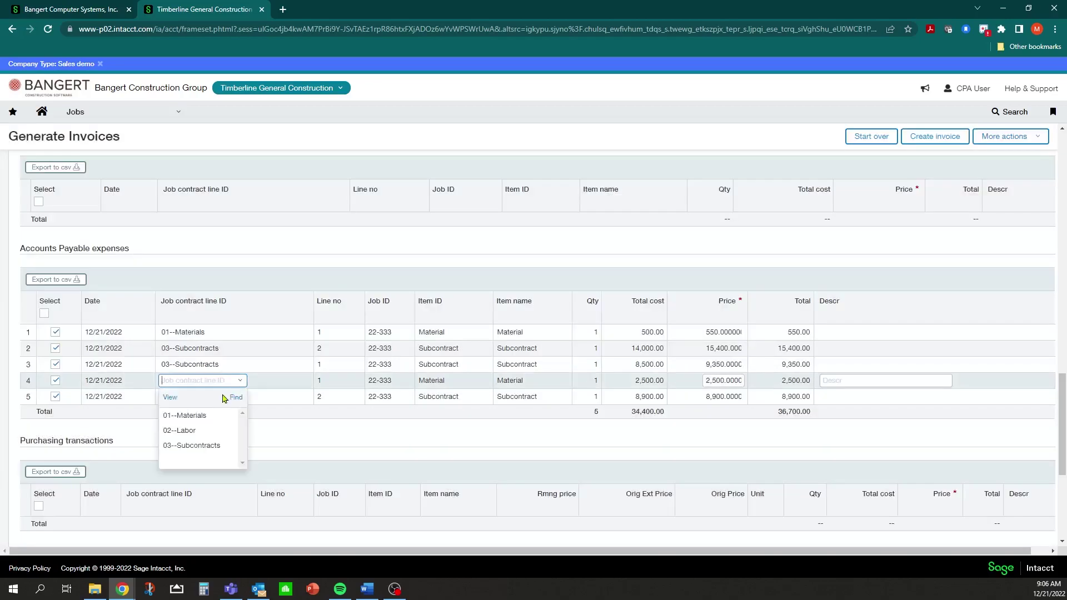
pyautogui.click(194, 416)
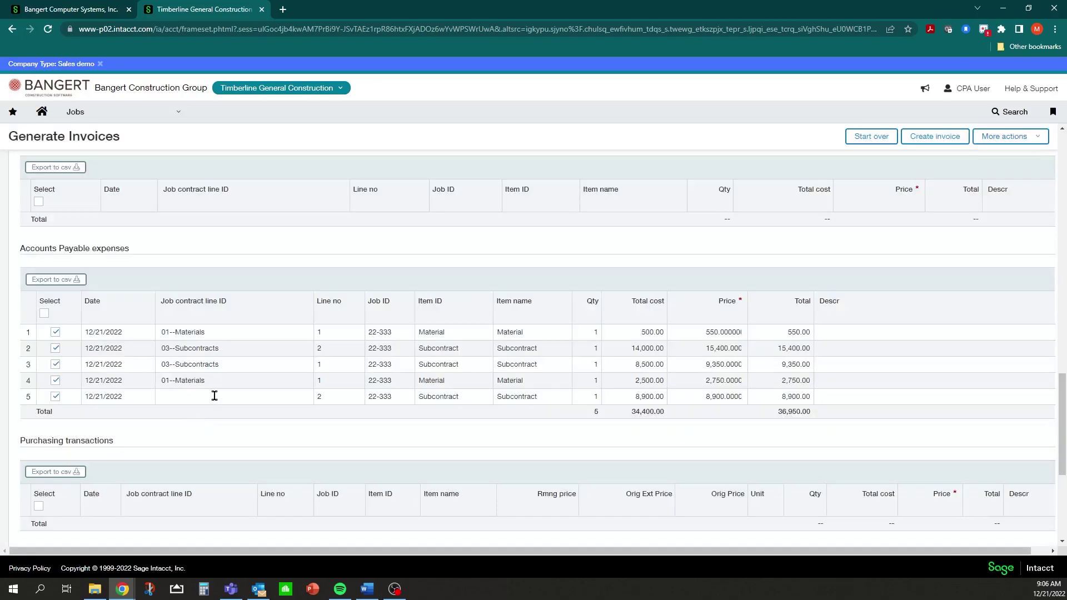
pyautogui.click(215, 396)
pyautogui.click(240, 396)
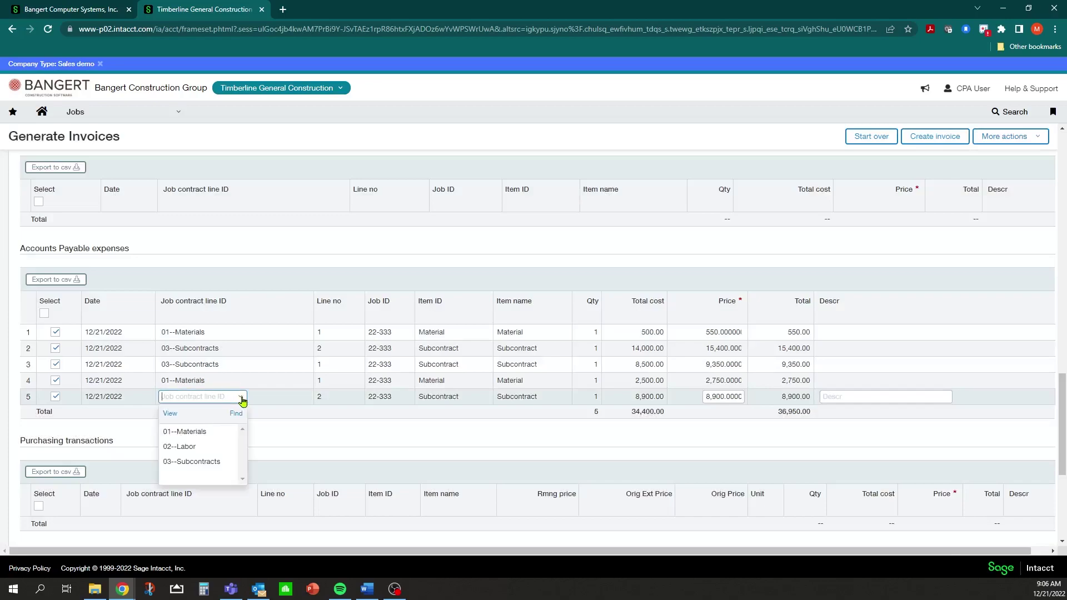
pyautogui.click(191, 462)
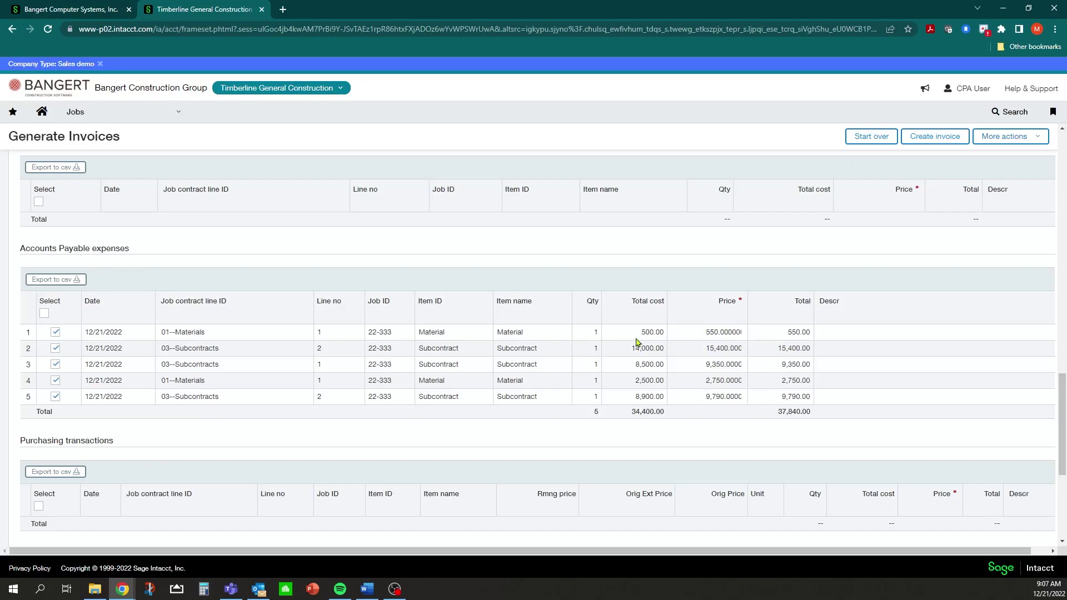
# - Change the first Materials expense price to 550, bringing the invoice total to 37,840.00 USD
pyautogui.click(703, 331)
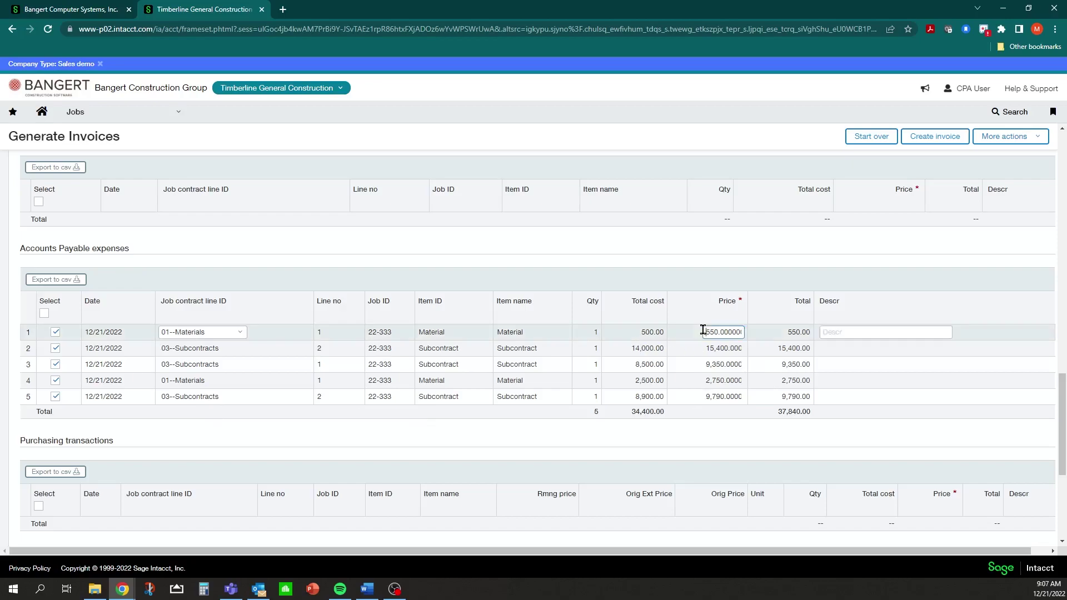
pyautogui.click(708, 348)
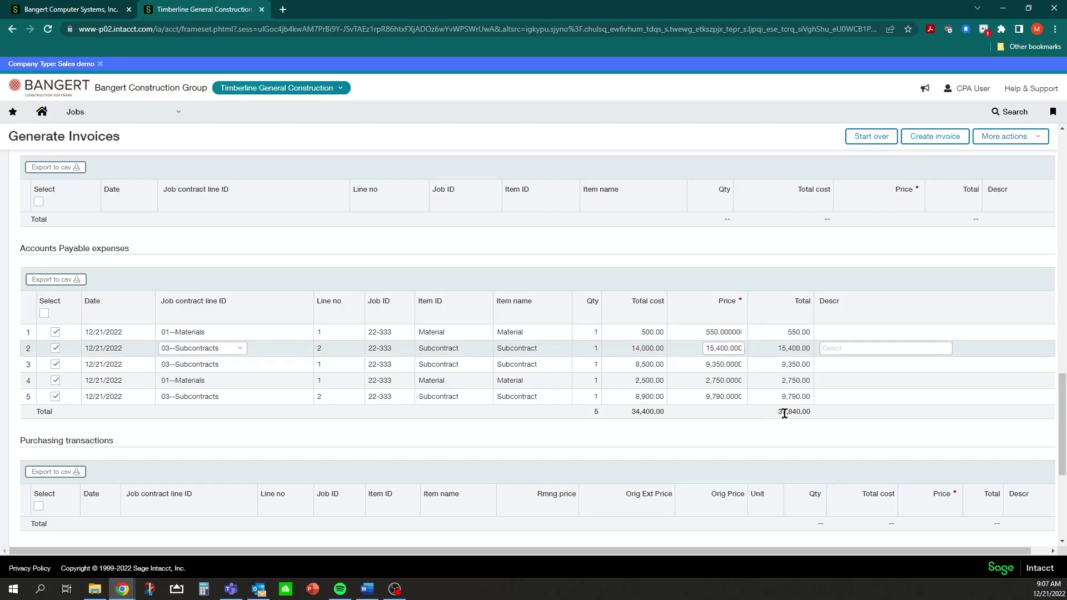
pyautogui.click(837, 334)
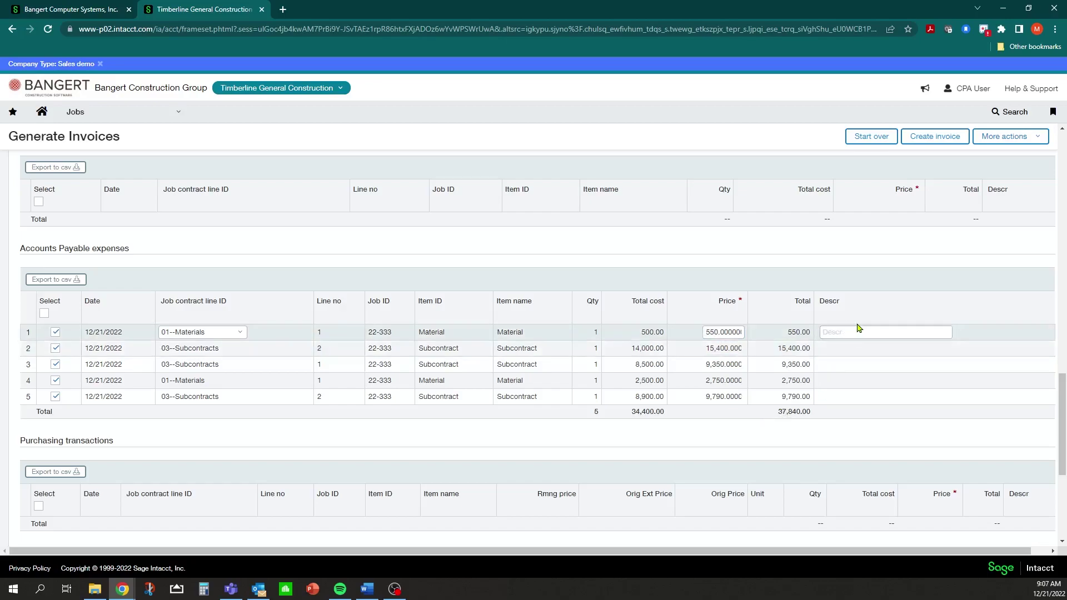
pyautogui.click(861, 347)
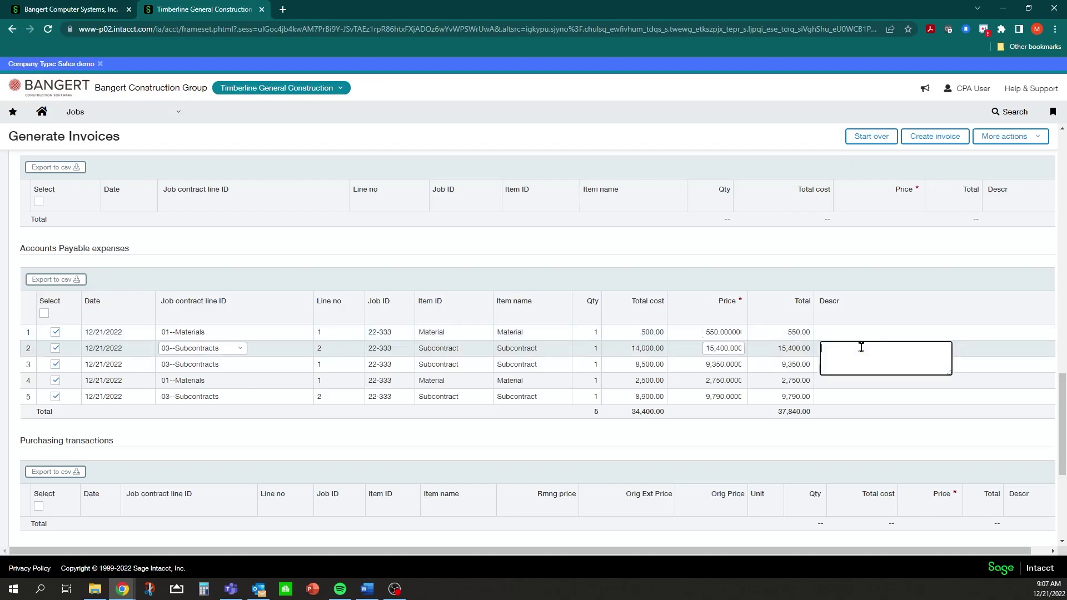
pyautogui.click(705, 331)
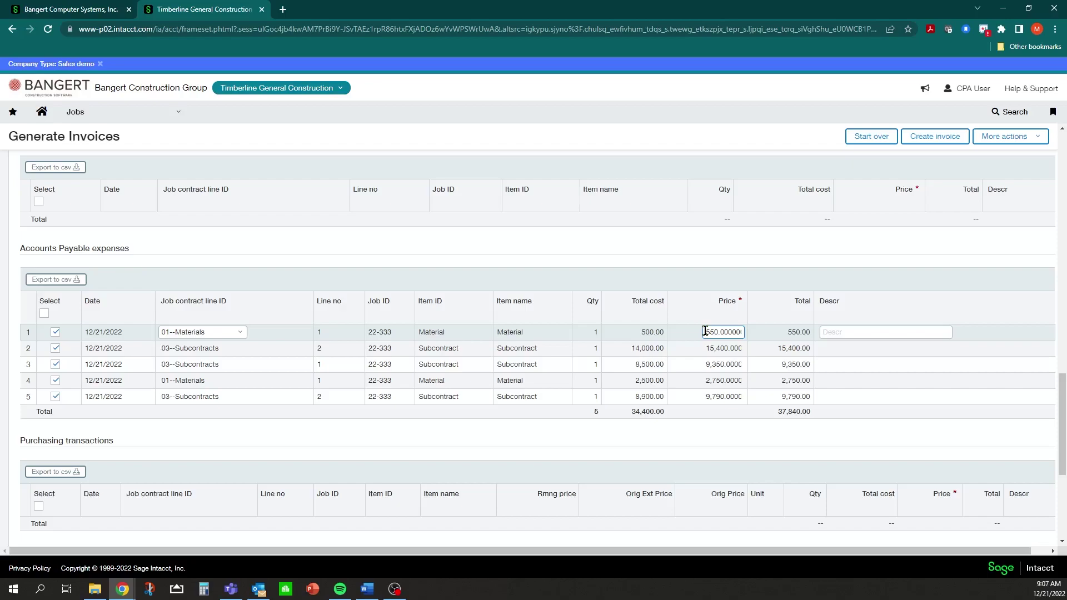
pyautogui.moveTo(705, 330); pyautogui.dragTo(747, 338)
pyautogui.press('BackSpace')
pyautogui.moveTo(710, 335); pyautogui.dragTo(757, 343)
pyautogui.write('550')
pyautogui.press('Tab')
pyautogui.scroll(-4, 615, 356)
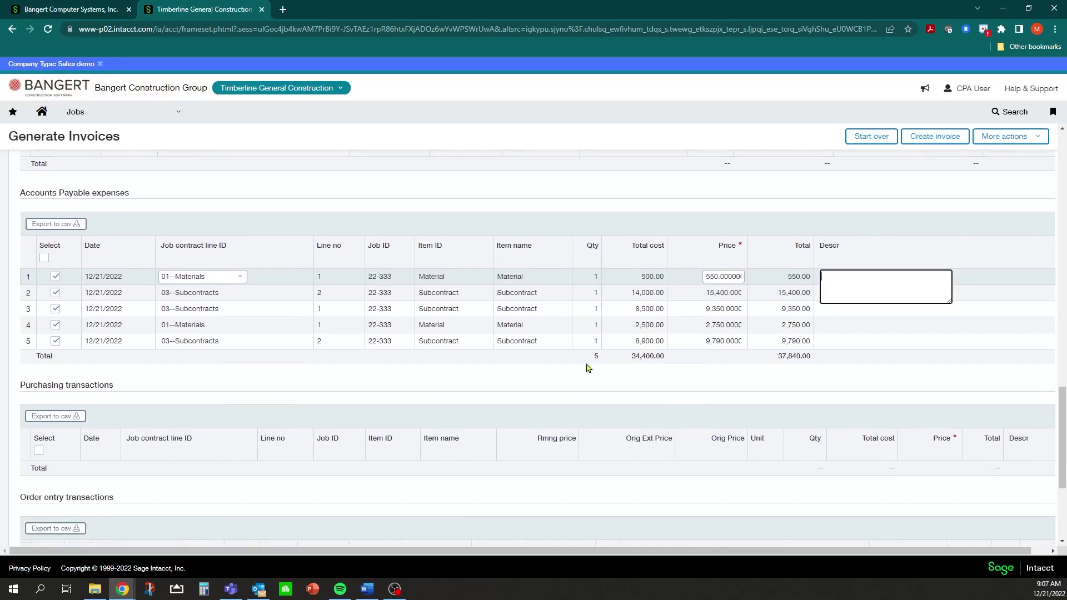
pyautogui.scroll(8, 396, 362)
pyautogui.scroll(10, 360, 349)
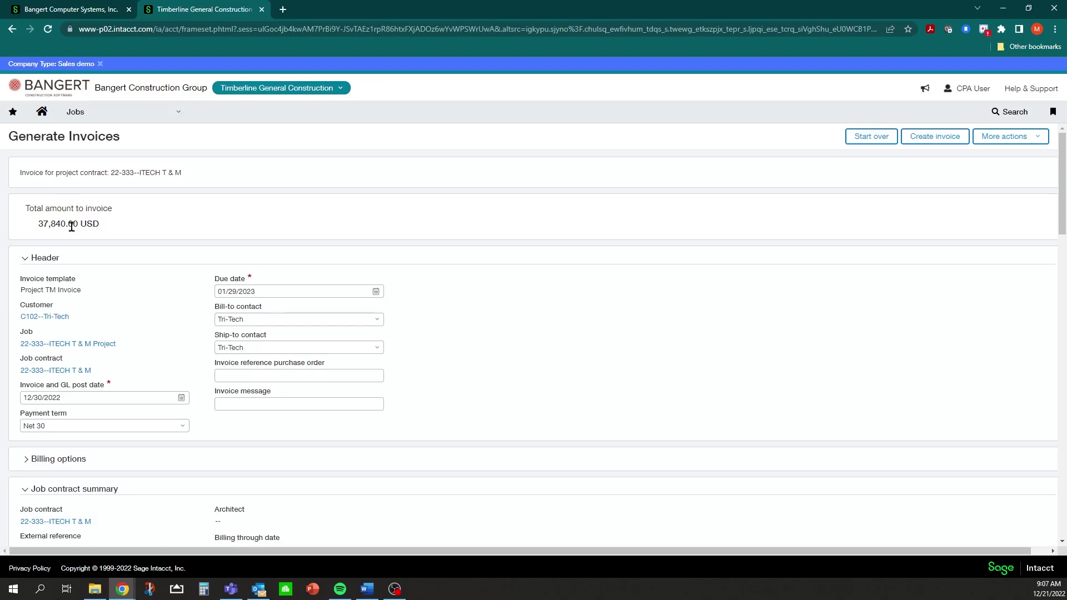
# - Generate invoice PCINV000000014 for 37,840.00 USD from the reviewed 22-333 ITECH T & M expense lines
pyautogui.click(930, 139)
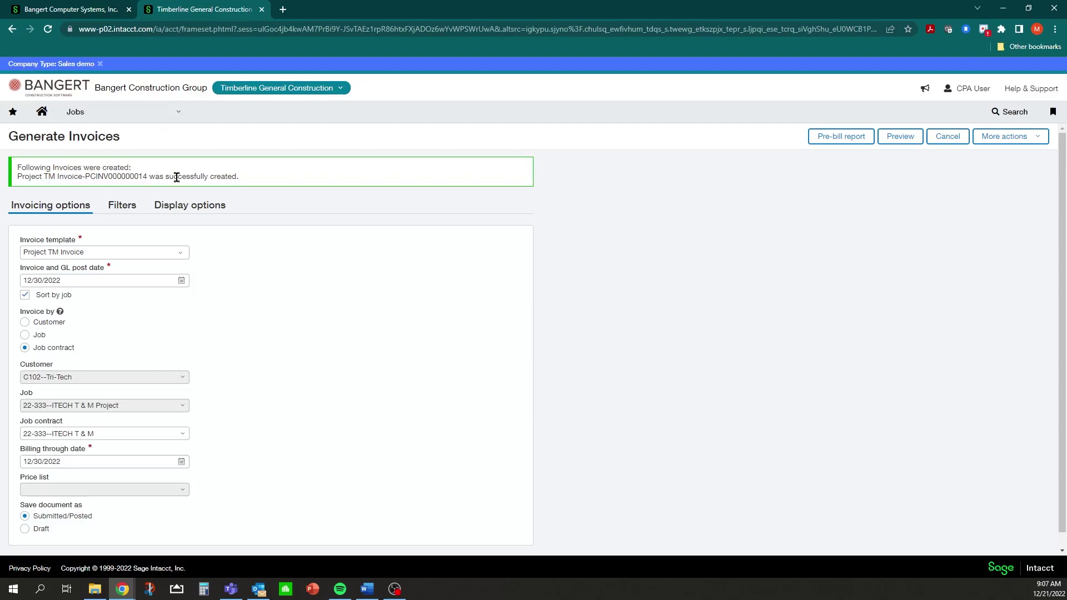
pyautogui.click(176, 116)
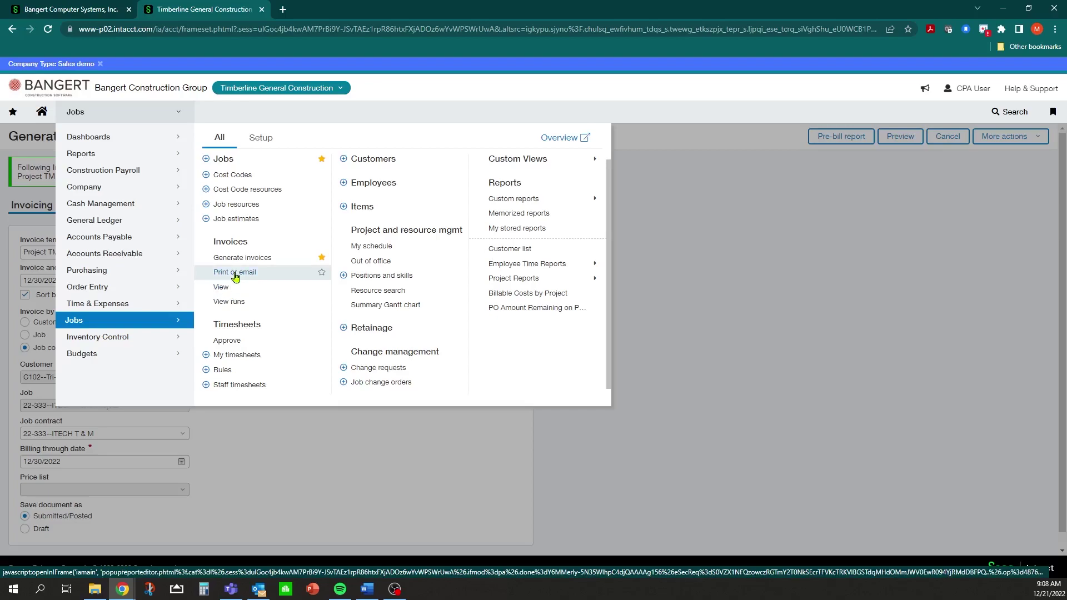
# - Leave Generate Invoices for Invoices > View and review PCINV000000014's 37,840.00 total and Closed status
pyautogui.click(225, 290)
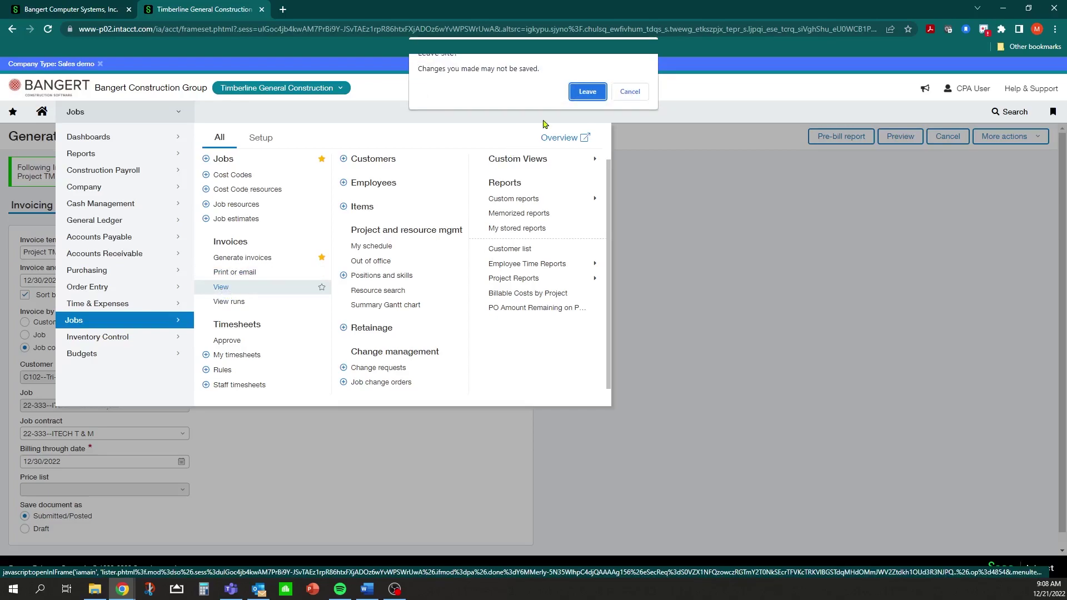
pyautogui.click(579, 93)
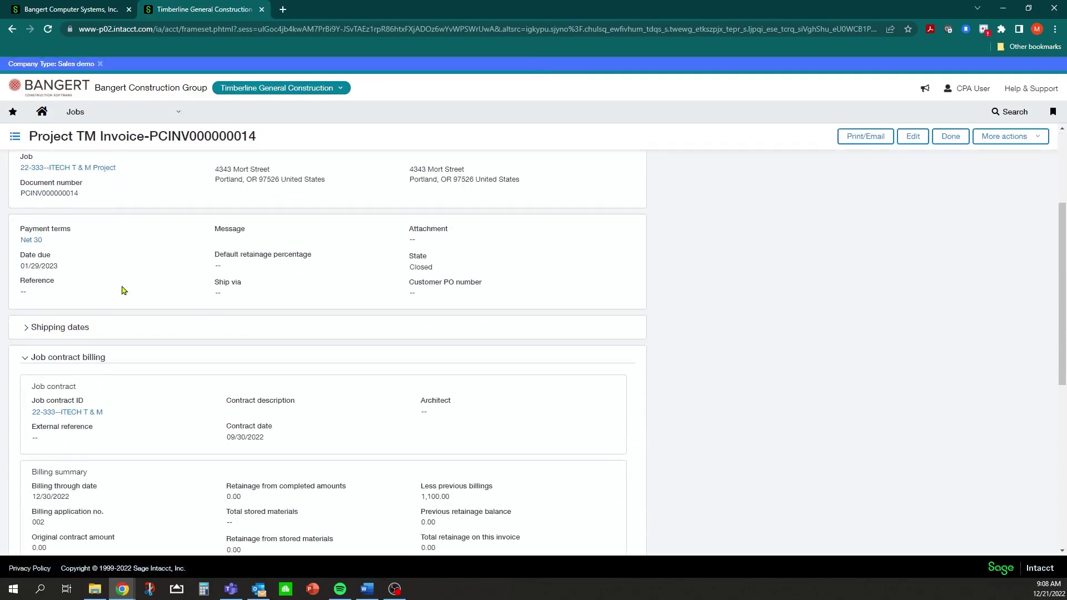
pyautogui.scroll(-7, 140, 284)
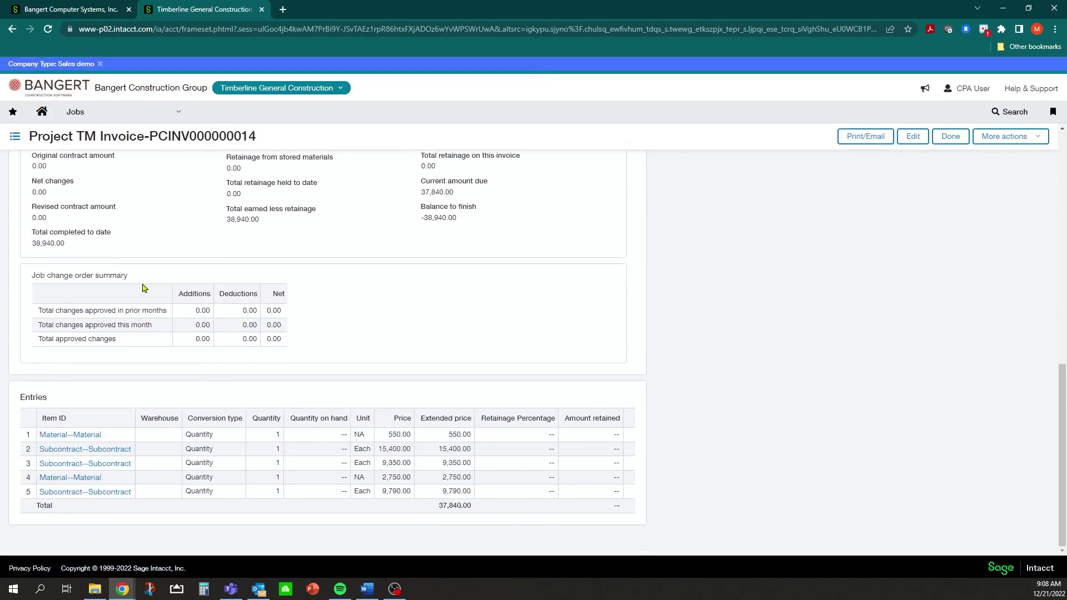
pyautogui.scroll(10, 353, 493)
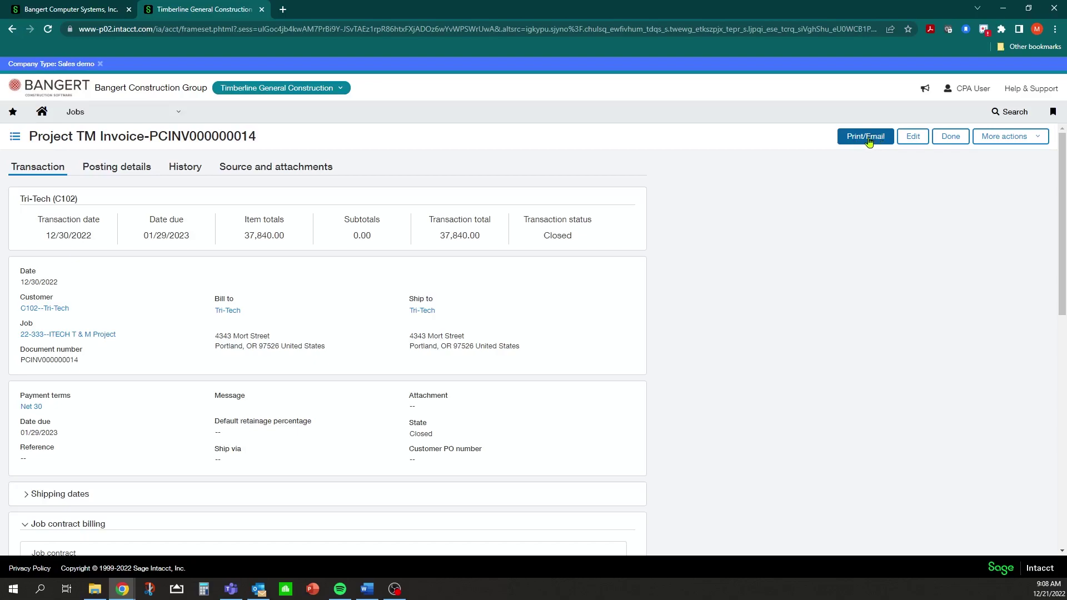
pyautogui.click(172, 112)
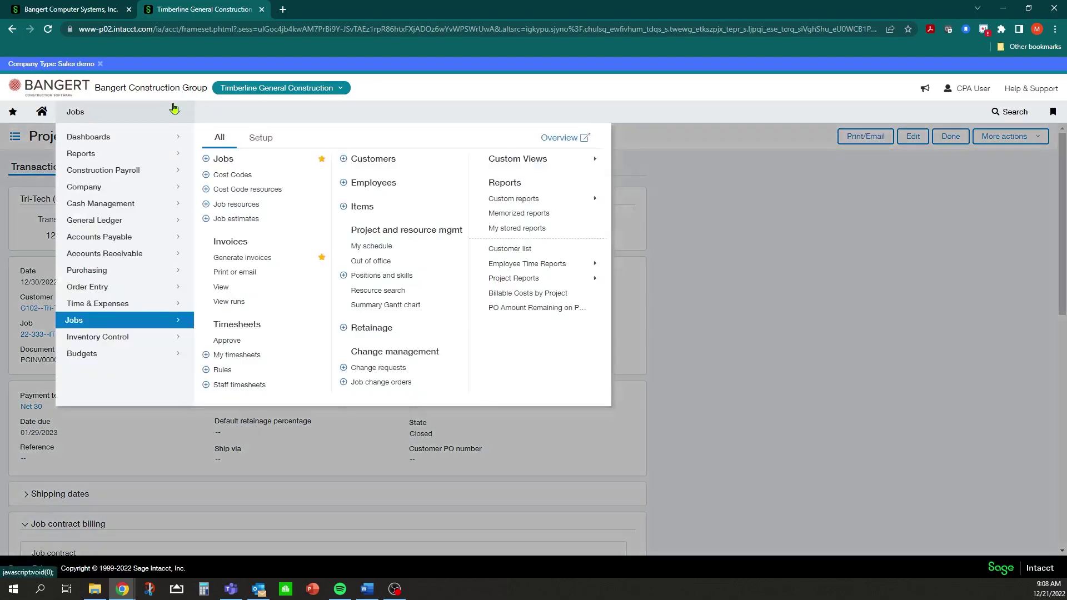
# - Browse the Print/Email Documents delivery options and filters for the Current Month period
pyautogui.click(233, 273)
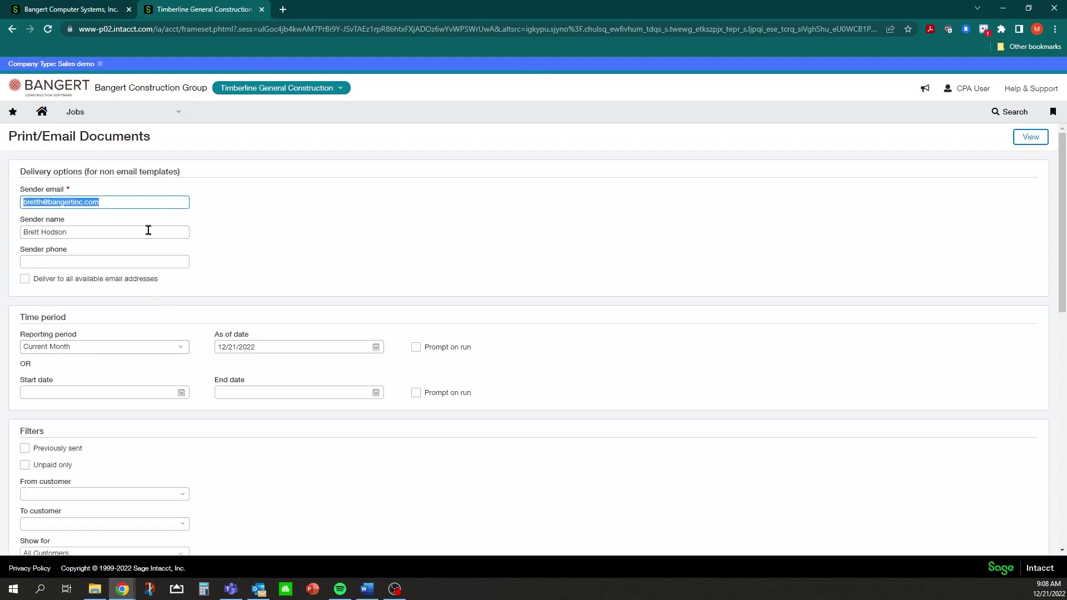
pyautogui.scroll(-6, 155, 250)
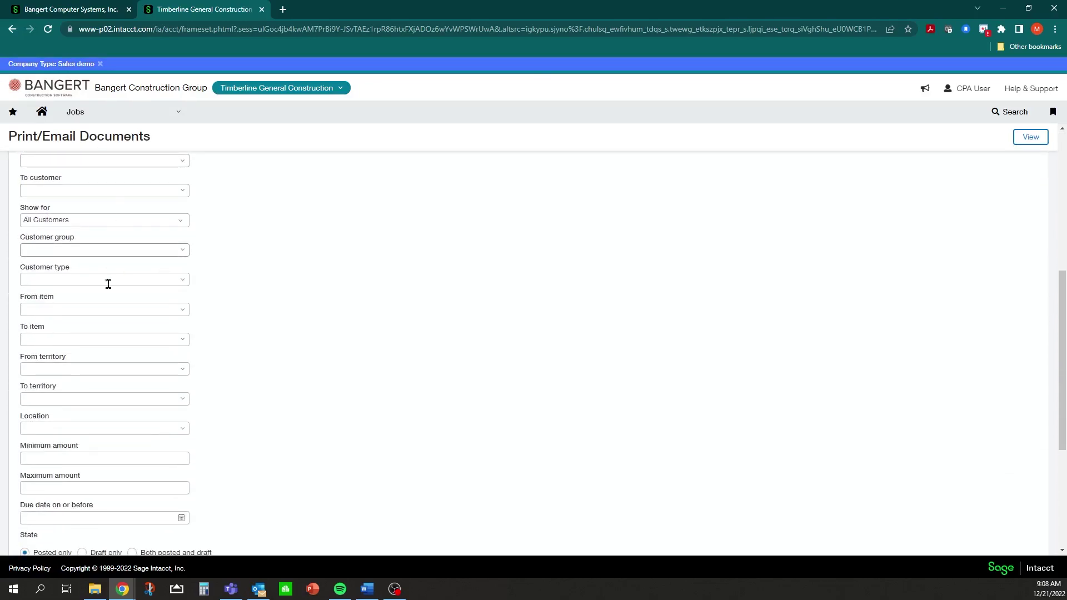
pyautogui.scroll(-4, 108, 283)
pyautogui.scroll(5, 107, 373)
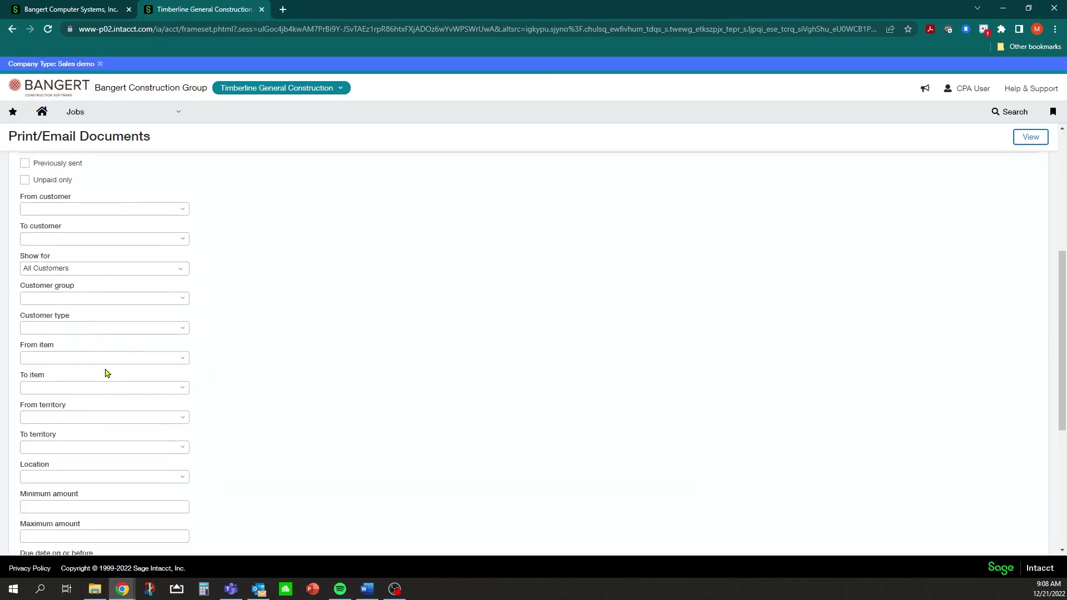
pyautogui.scroll(5, 107, 373)
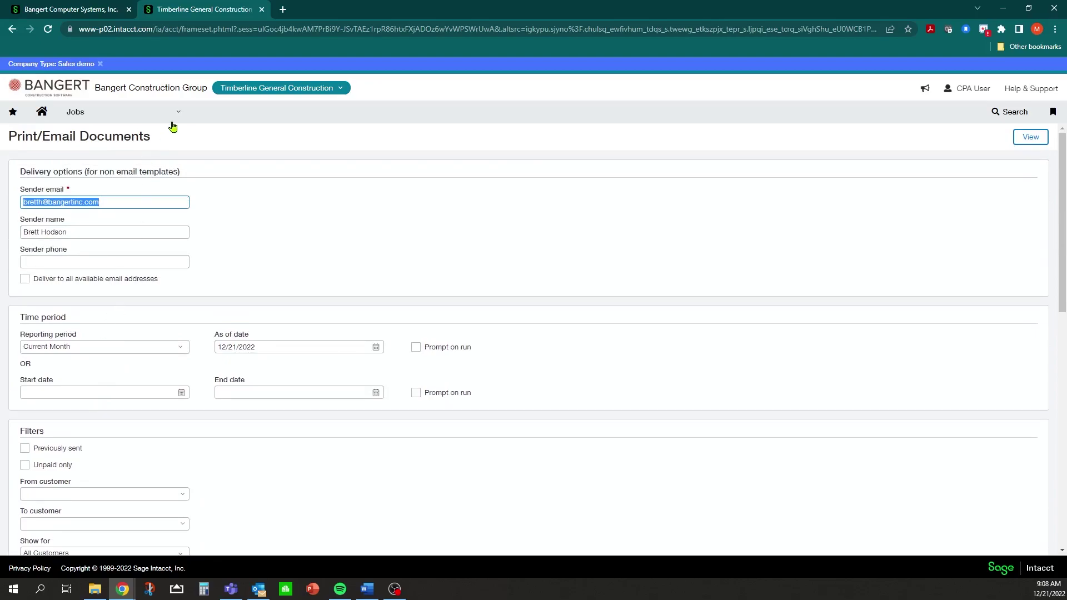
pyautogui.click(178, 112)
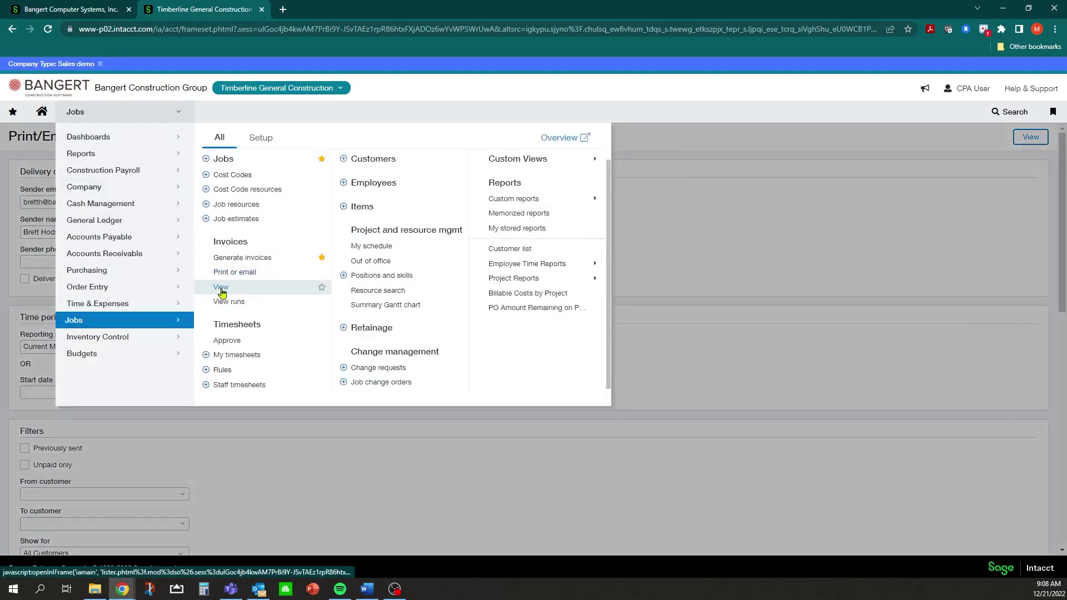
# - Print invoice PCINV000000014 to a PDF preview showing 37,840.00 due, then close the preview
pyautogui.click(221, 287)
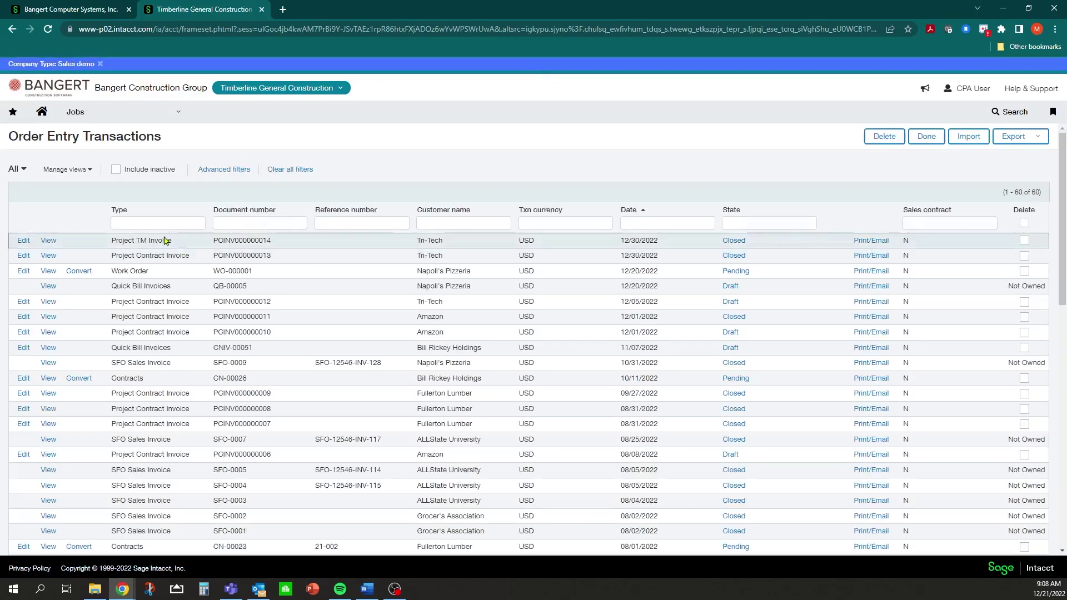
pyautogui.click(871, 241)
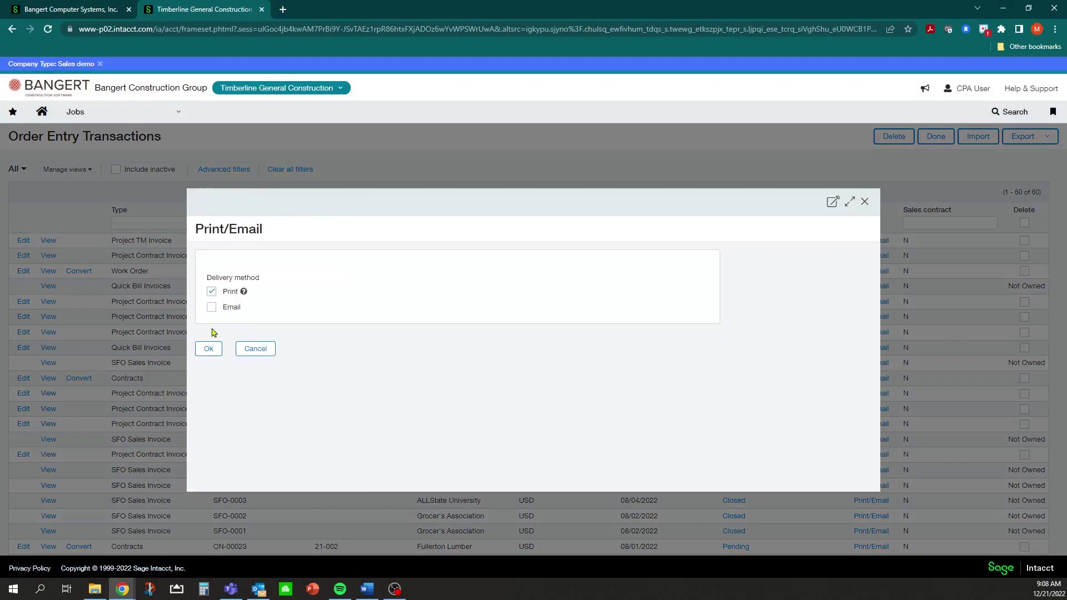
pyautogui.click(208, 349)
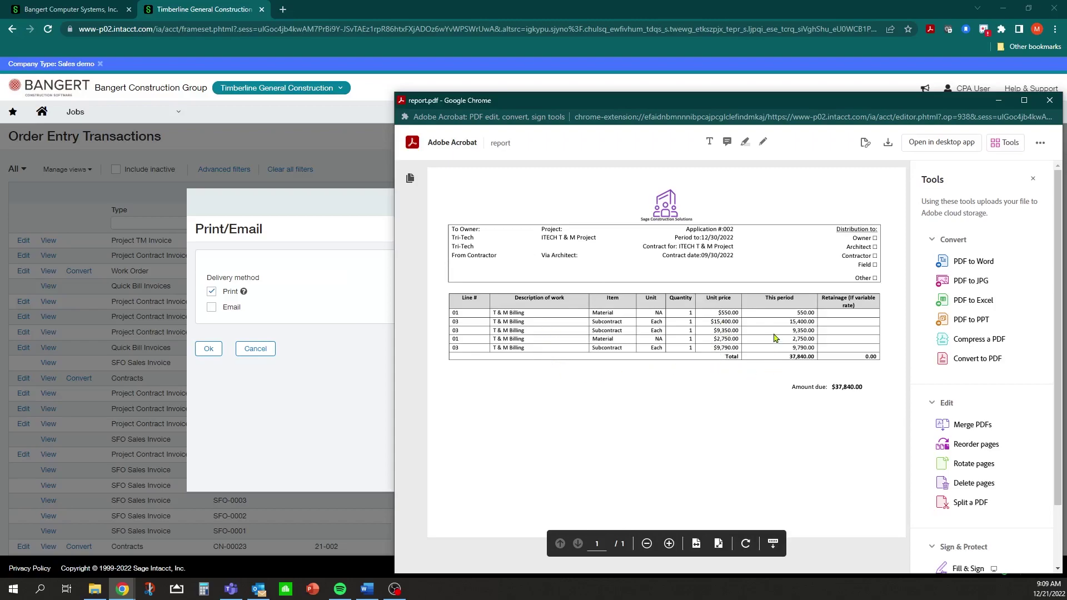
pyautogui.click(1050, 101)
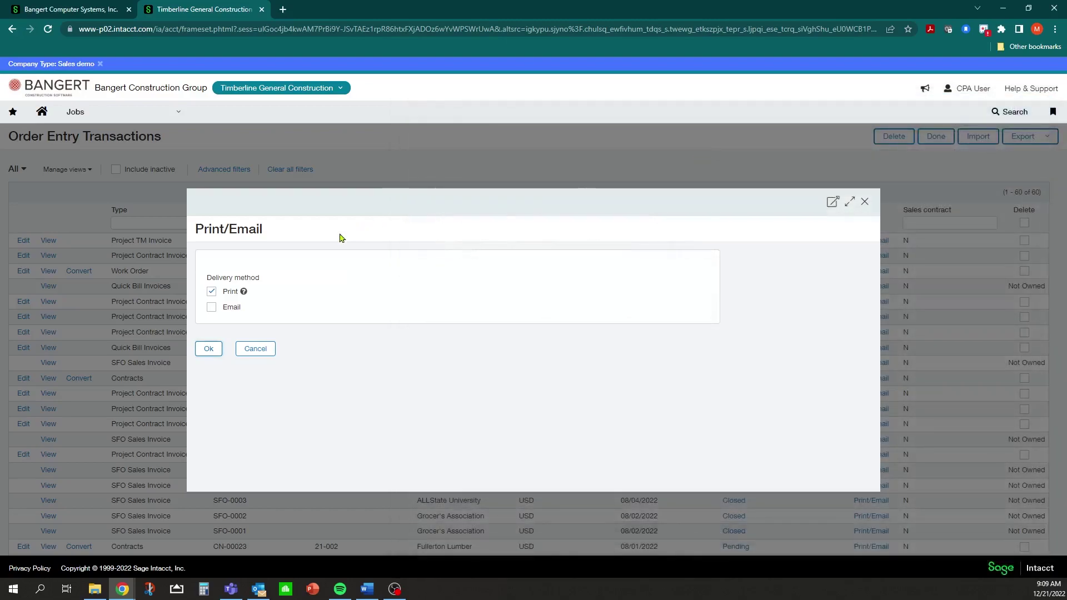
# - Switch delivery from Print to Email, inspect the recipient field and email templates, then cancel
pyautogui.click(211, 291)
pyautogui.click(212, 308)
pyautogui.scroll(-1, 405, 291)
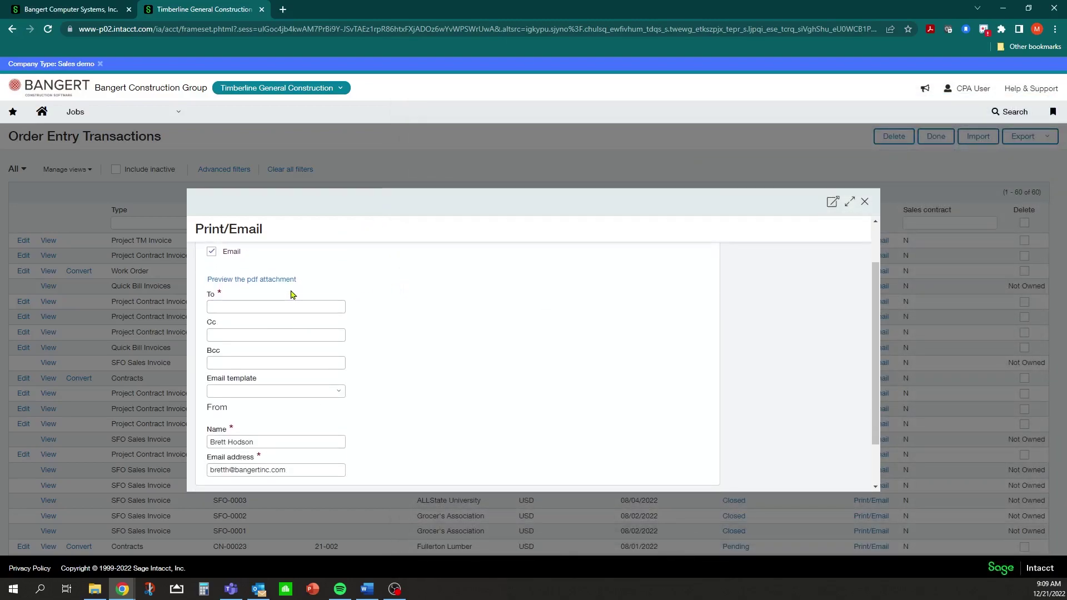
pyautogui.click(288, 302)
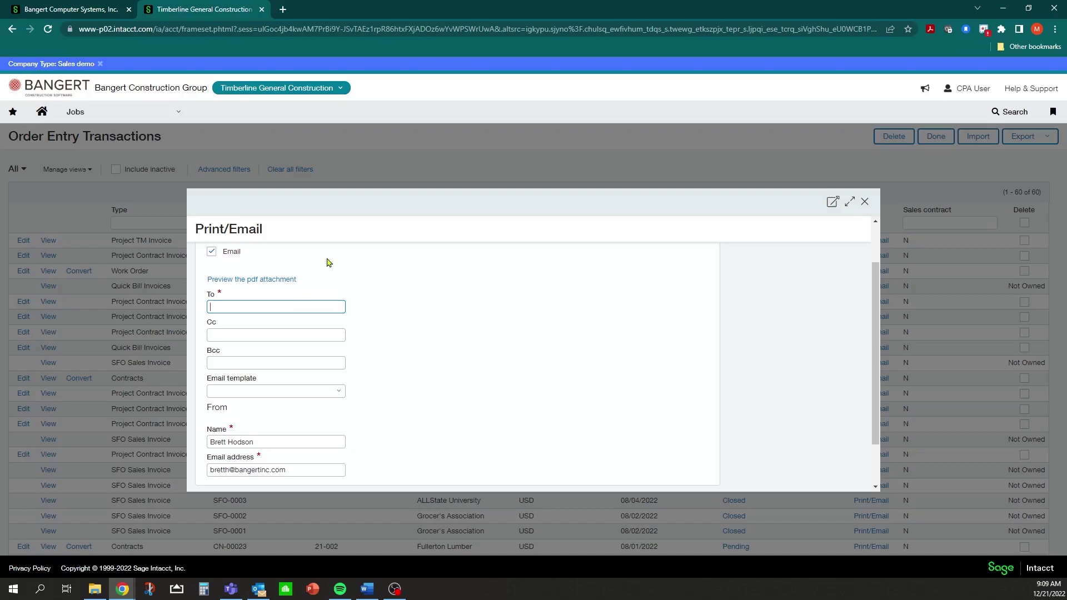
pyautogui.click(362, 206)
pyautogui.scroll(-1, 272, 411)
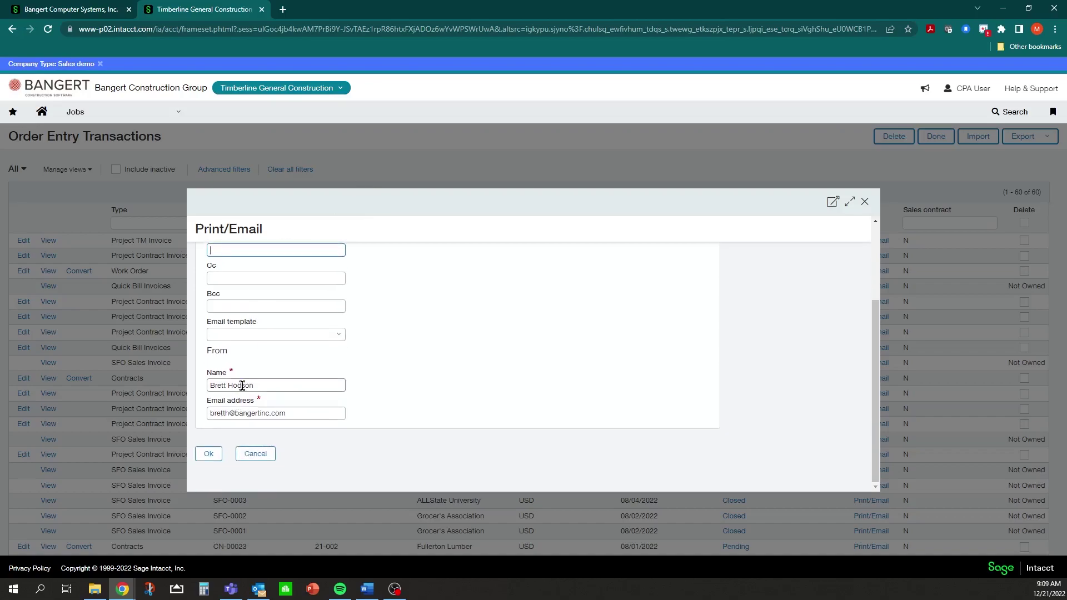
pyautogui.click(338, 338)
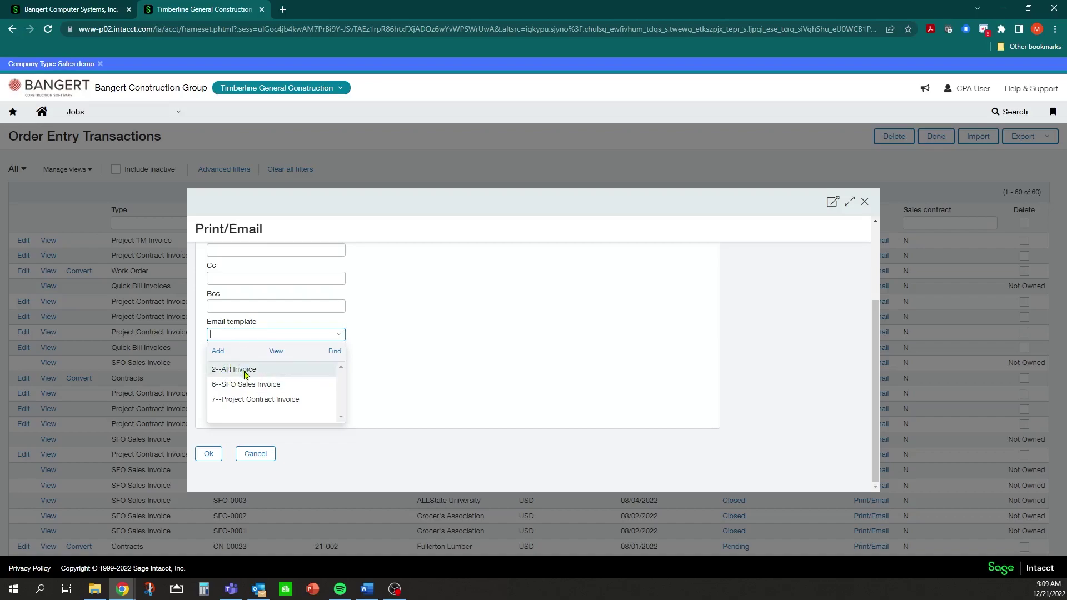
pyautogui.click(251, 454)
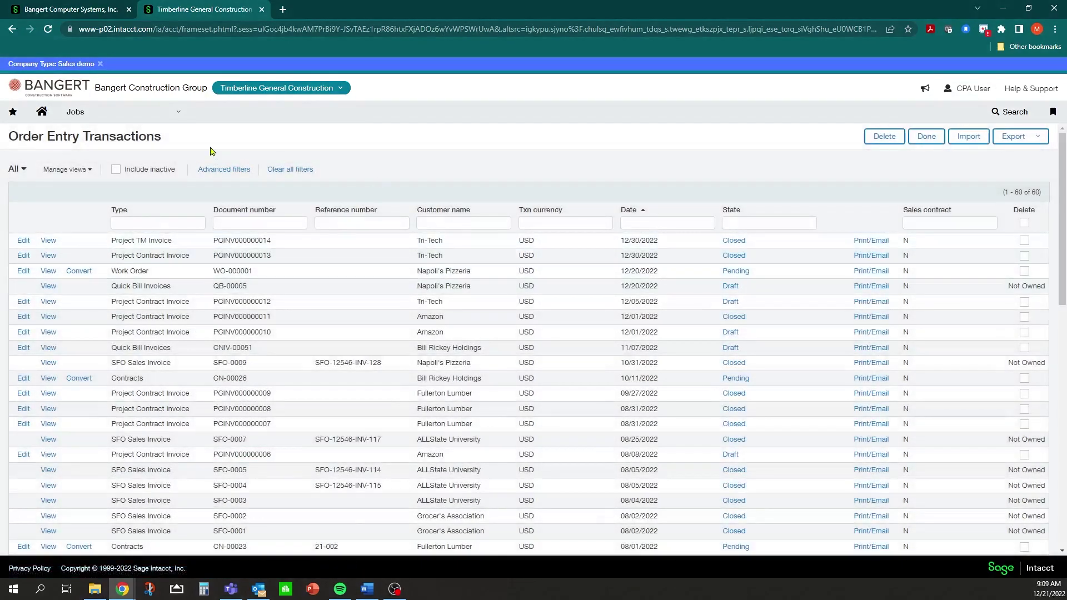
# - Run the Project Expense Summary report filtered to T & M Projects
pyautogui.click(175, 112)
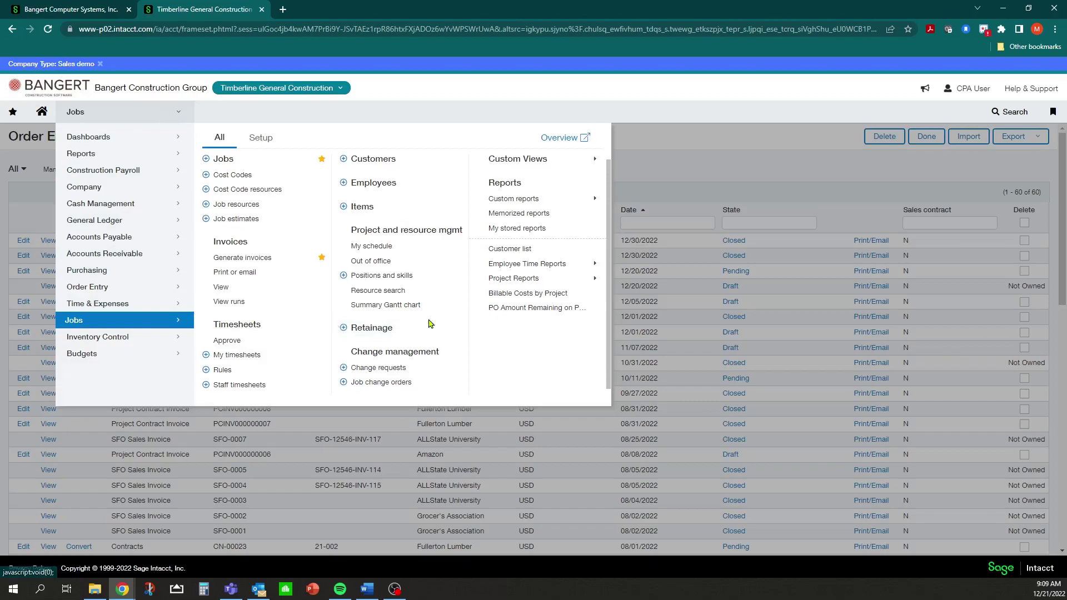
pyautogui.moveTo(594, 279)
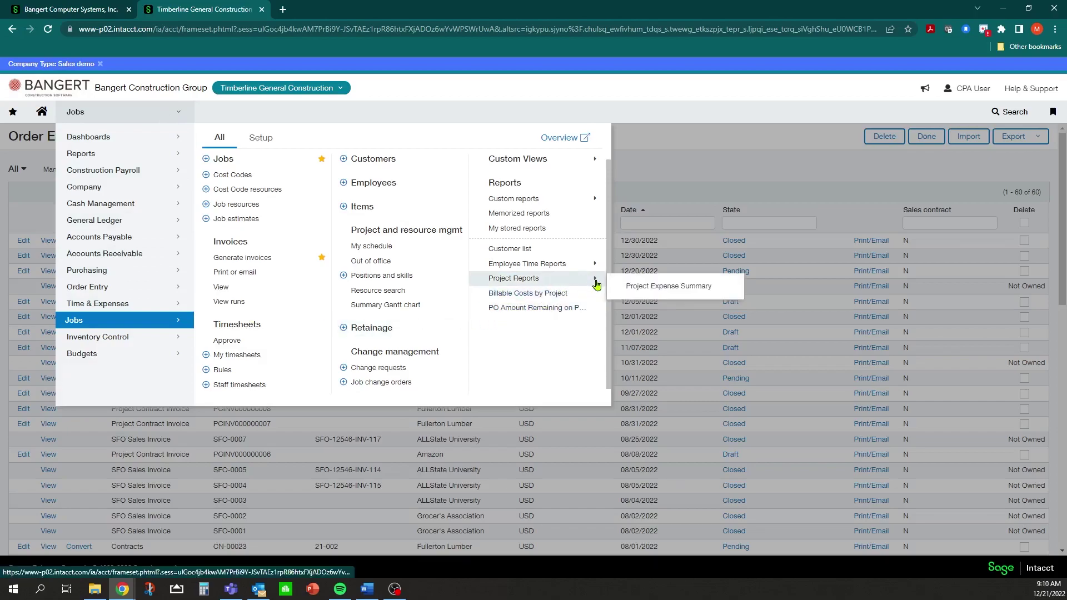
pyautogui.click(654, 289)
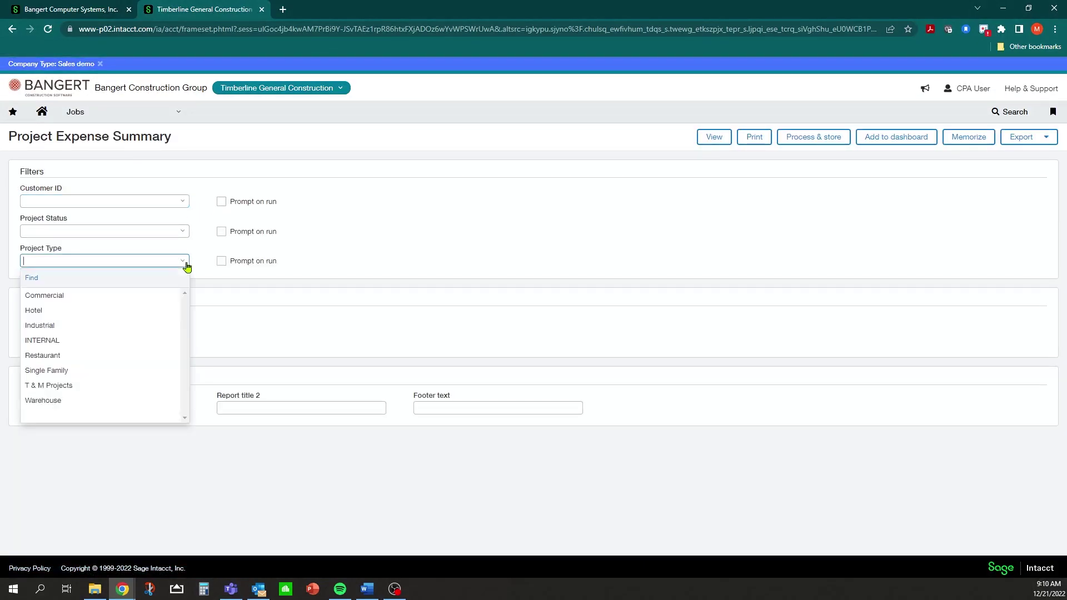
pyautogui.click(65, 386)
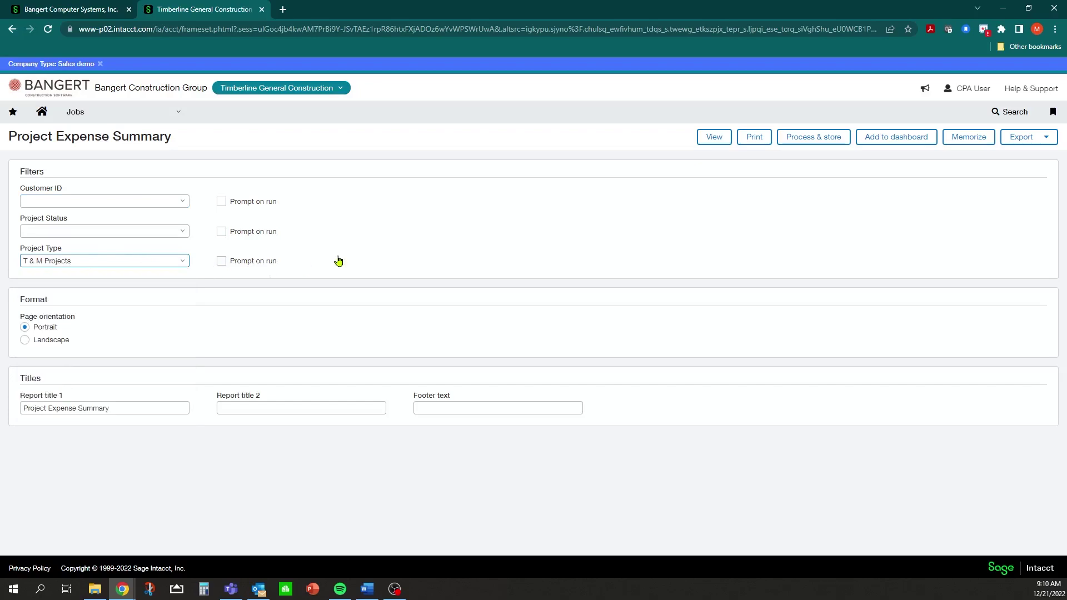
pyautogui.click(714, 137)
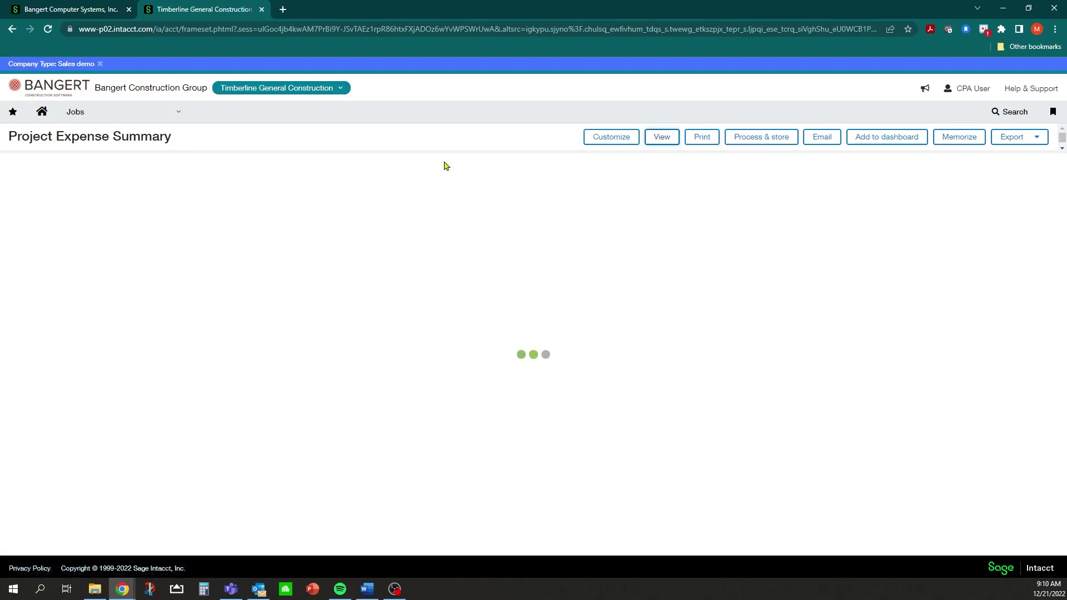